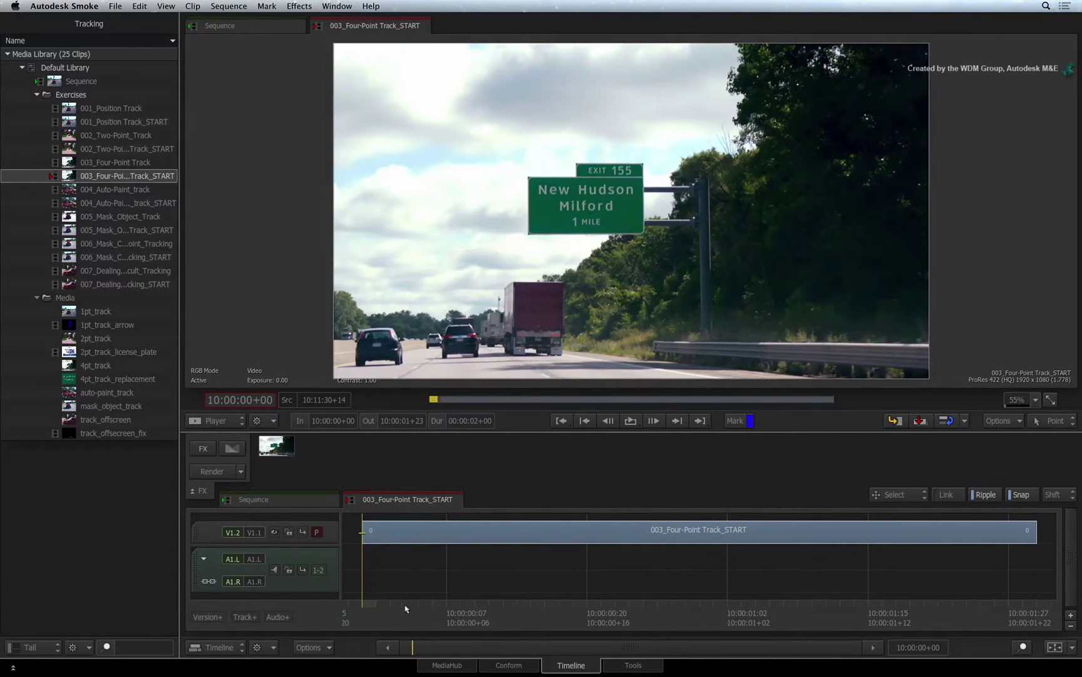
{"action": "key", "text": "space"}
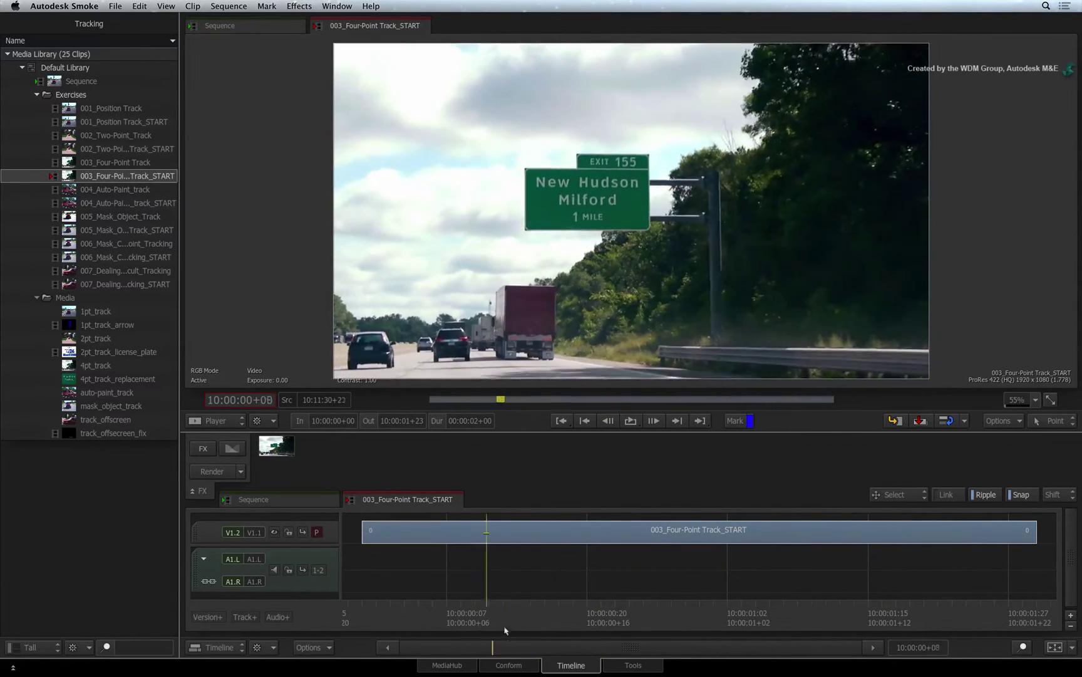
{"action": "left_click_drag", "start_coordinate": [758, 624], "coordinate": [342, 562]}
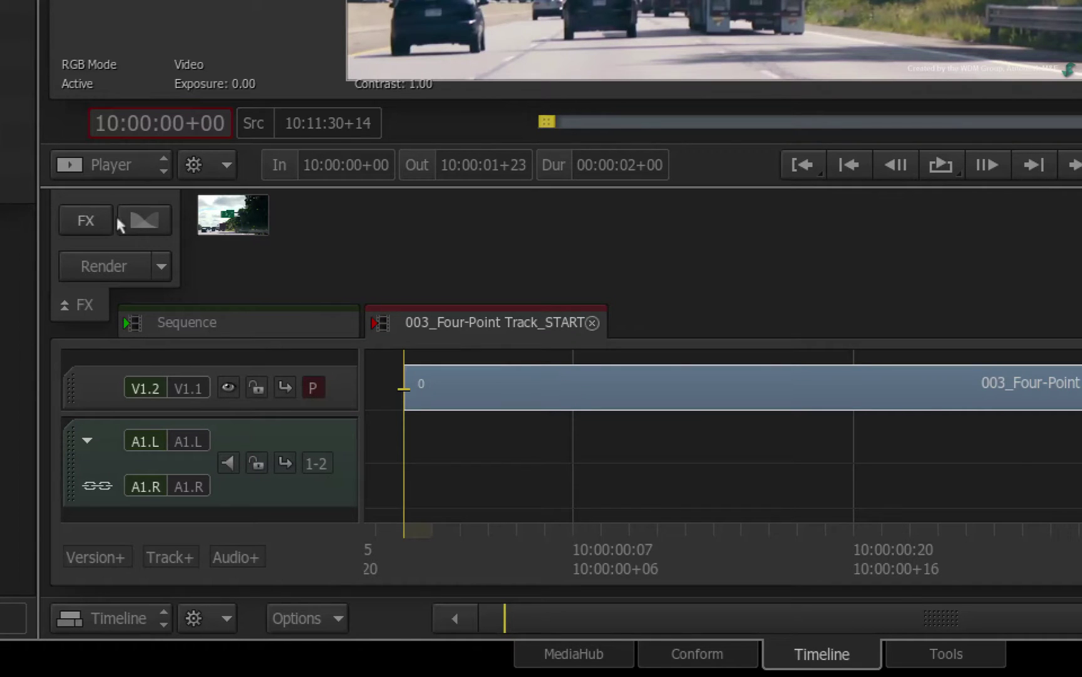
- Create a ConnectFX setup for the highway clip and add an Action node
{"action": "left_click", "coordinate": [88, 219]}
{"action": "left_click", "coordinate": [220, 240]}
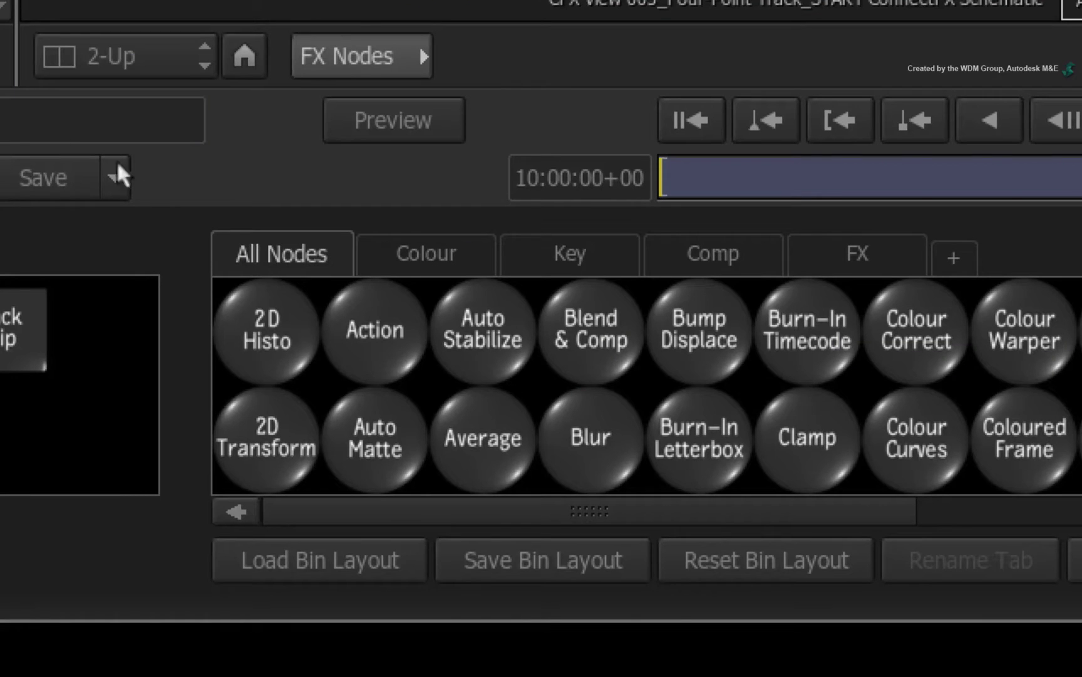
{"action": "double_click", "coordinate": [341, 310]}
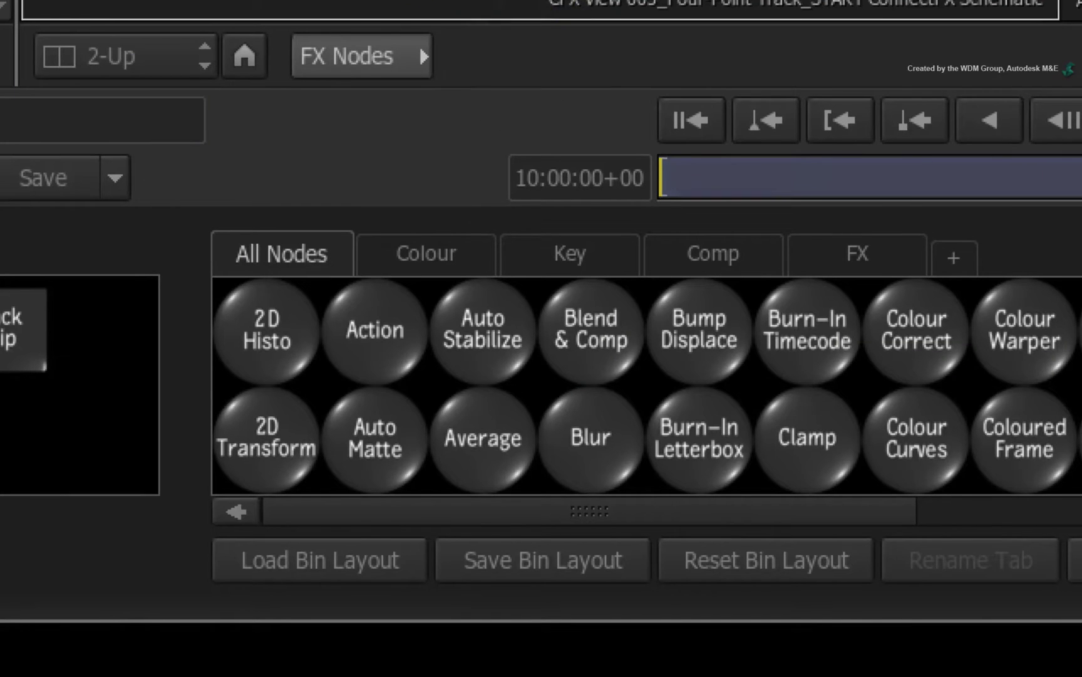
- Move the output and Action nodes right, then bring the 4pt_track_replacement clip into the schematic
{"action": "left_click_drag", "start_coordinate": [963, 169], "coordinate": [1070, 163]}
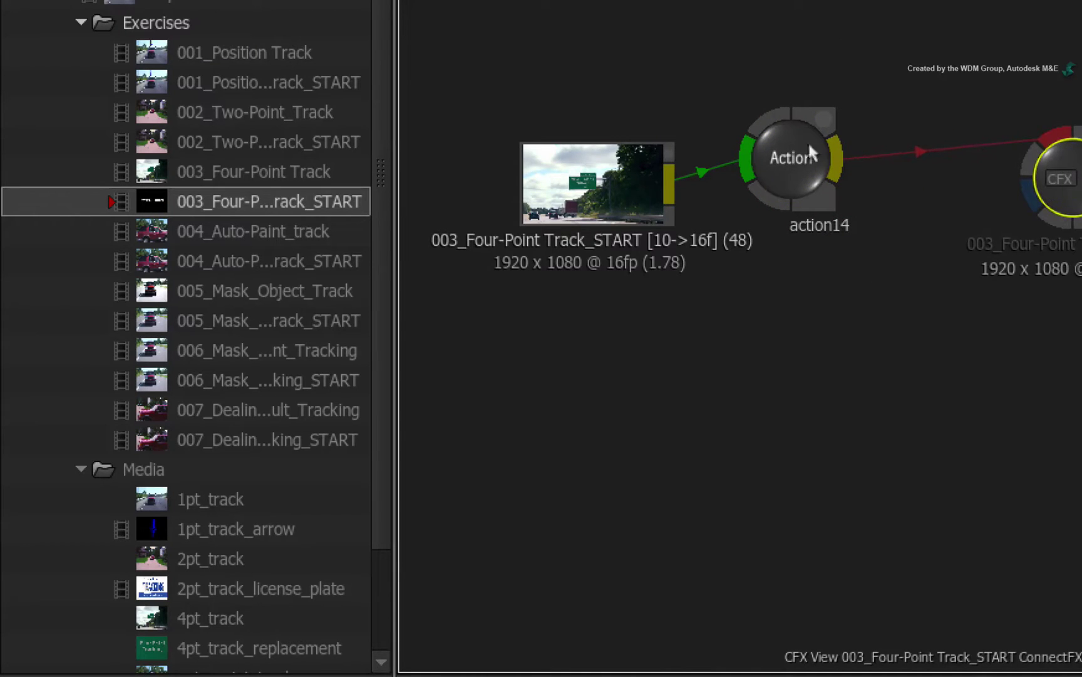
{"action": "left_click_drag", "start_coordinate": [800, 147], "coordinate": [839, 148]}
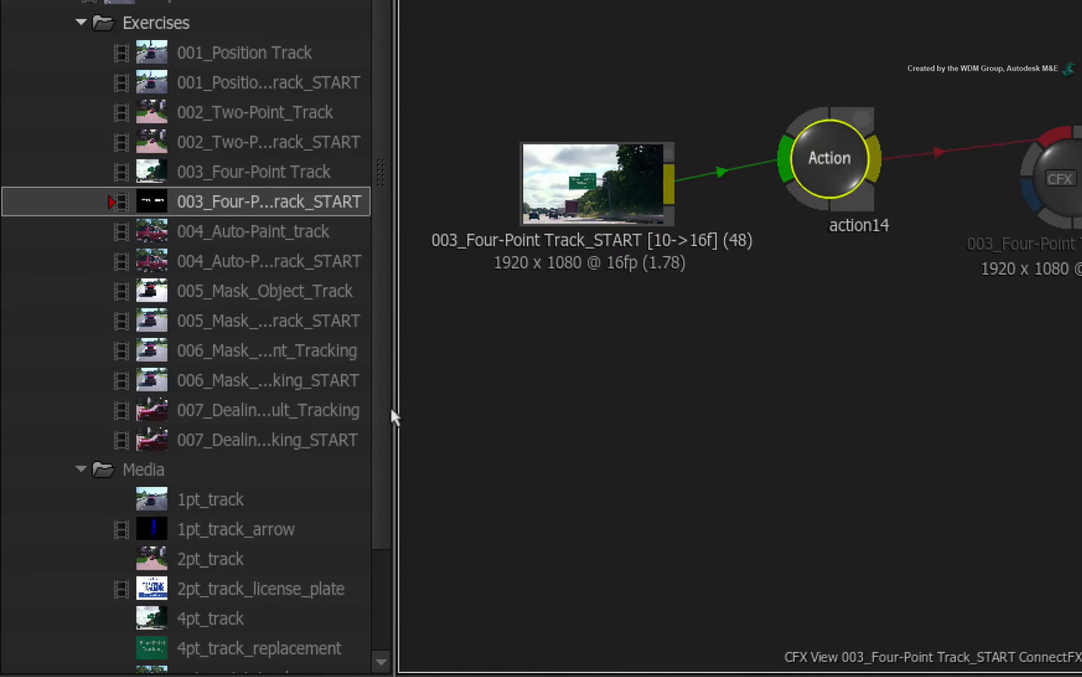
{"action": "scroll", "coordinate": [362, 503], "scroll_direction": "down", "scroll_amount": 3}
{"action": "left_click_drag", "start_coordinate": [204, 547], "coordinate": [625, 353]}
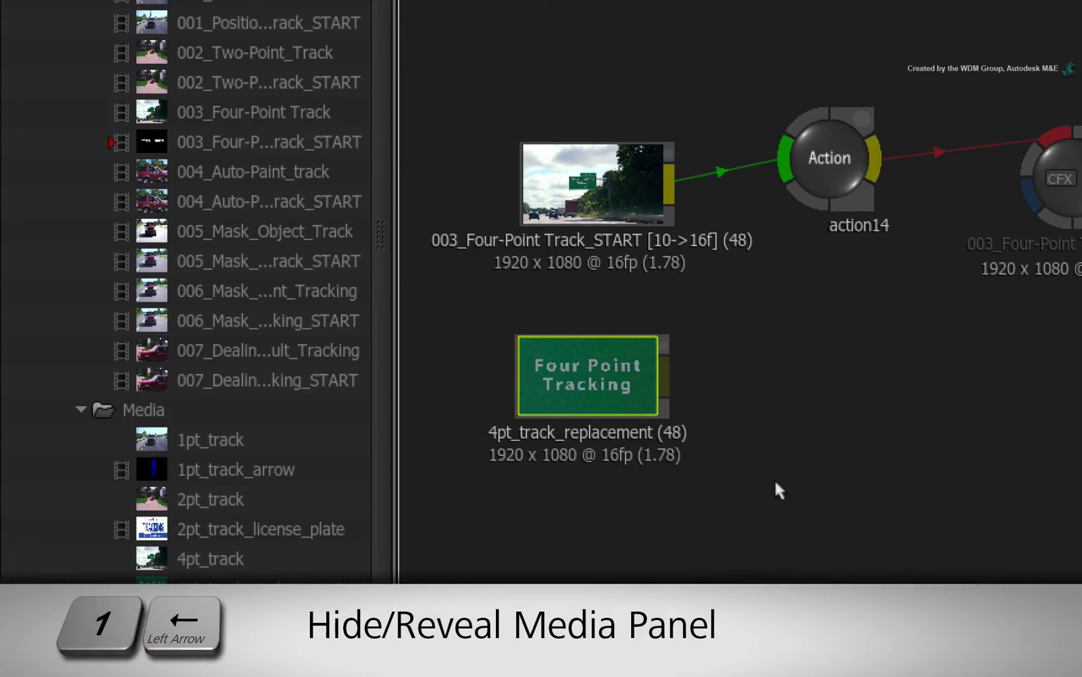
- Add a media1 input to action14 and link the 4pt_track_replacement clip into it
{"action": "key", "text": "1+Left"}
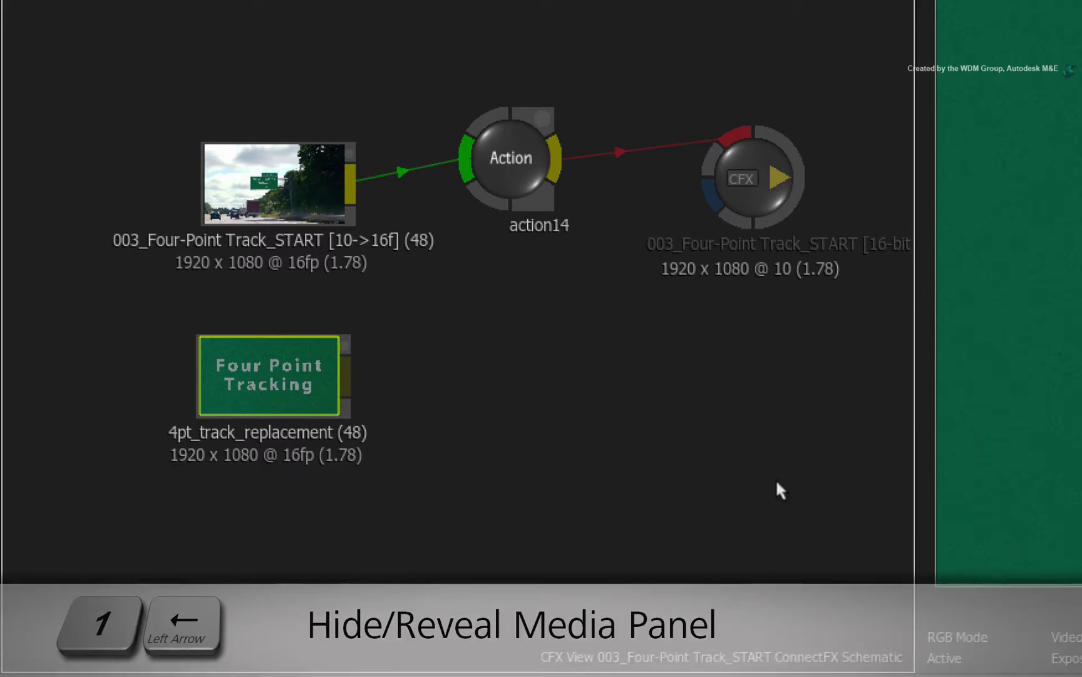
{"action": "left_click", "coordinate": [508, 163]}
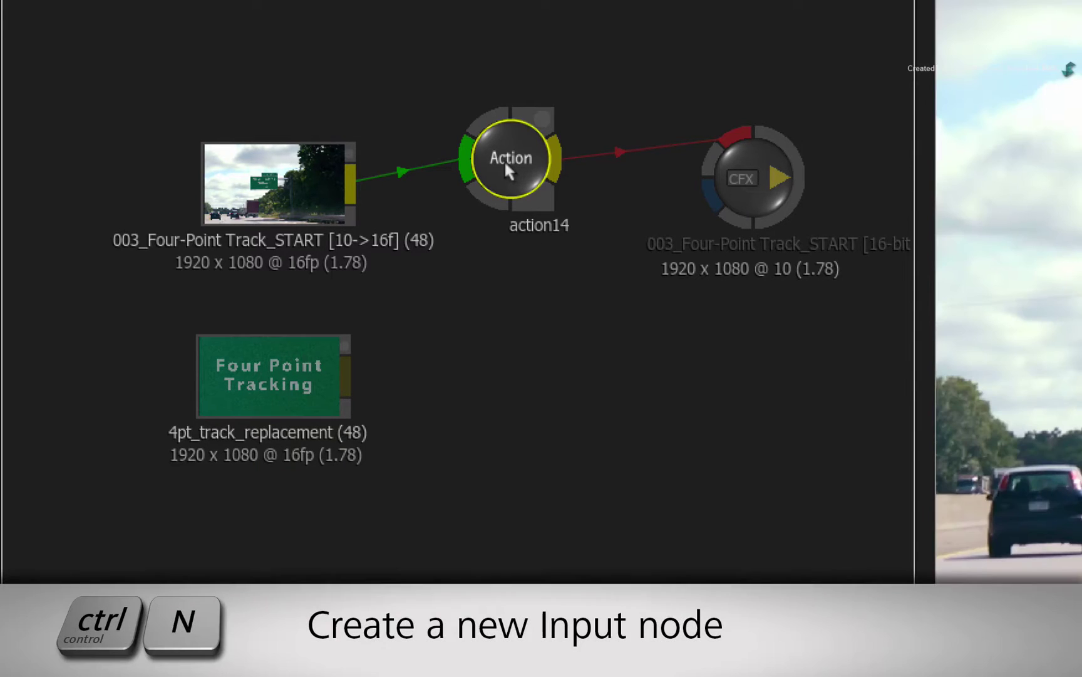
{"action": "key", "text": "ctrl+n"}
{"action": "left_click_drag", "start_coordinate": [366, 255], "coordinate": [419, 370]}
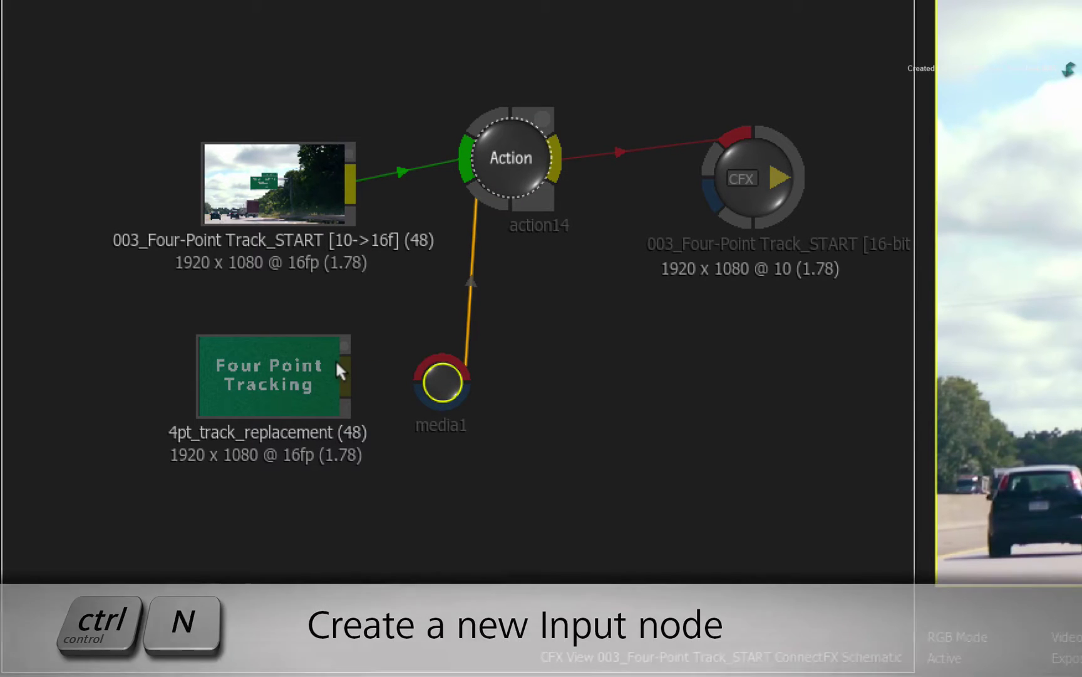
{"action": "left_click_drag", "start_coordinate": [337, 360], "coordinate": [431, 370]}
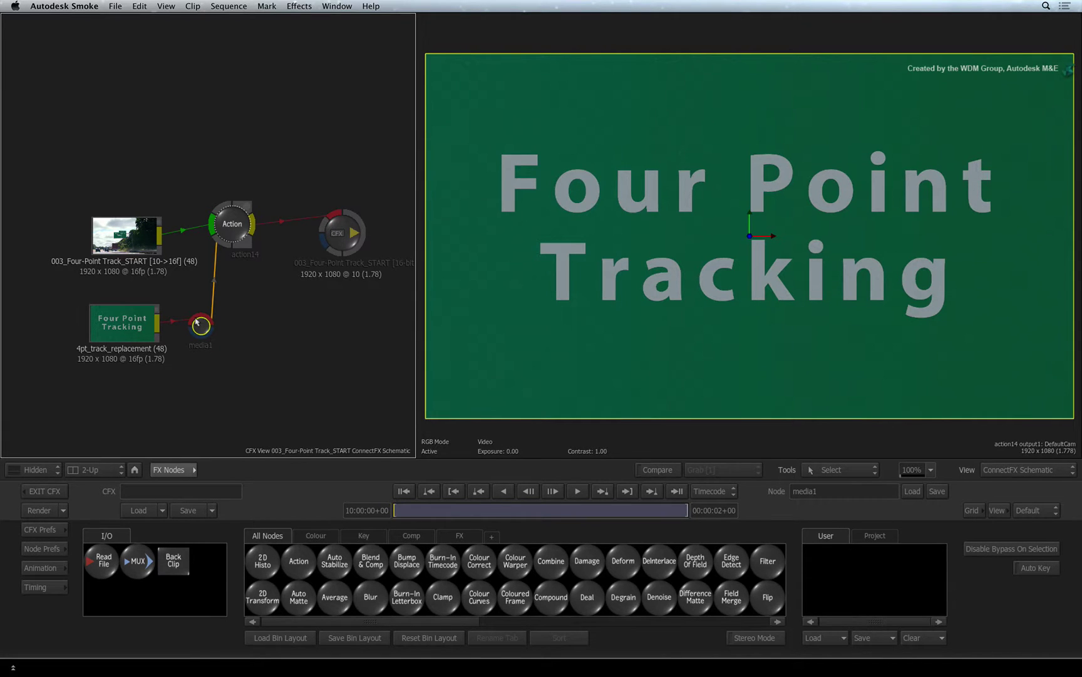
- Select action14 and switch to its Action schematic showing axis1 and image1
{"action": "left_click", "coordinate": [231, 231]}
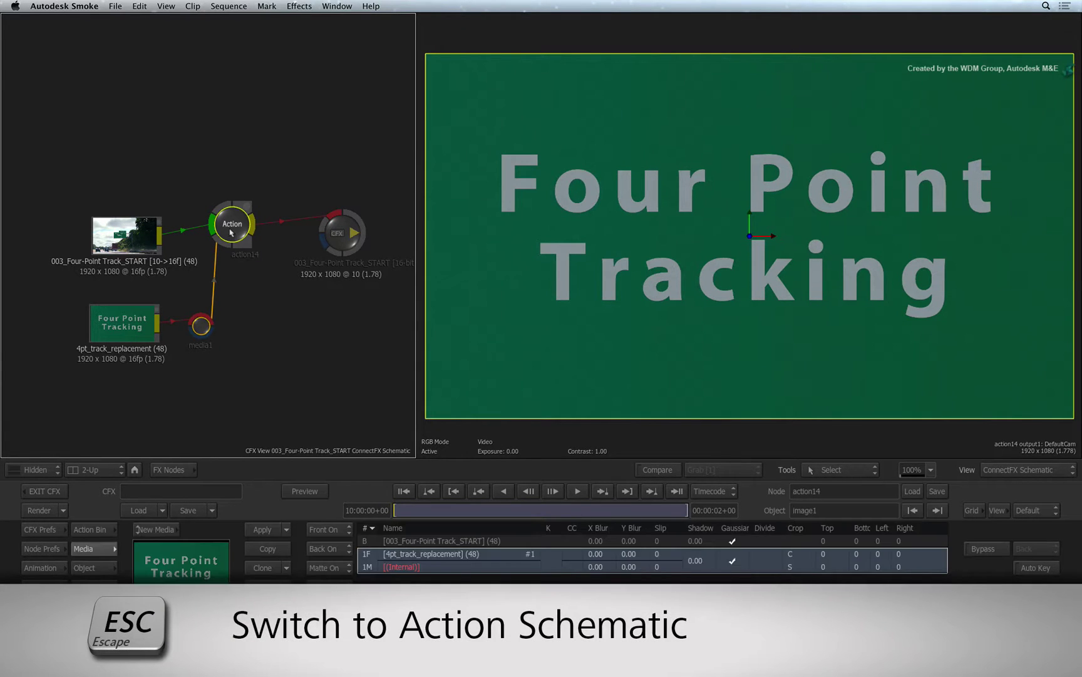
{"action": "key", "text": "Escape"}
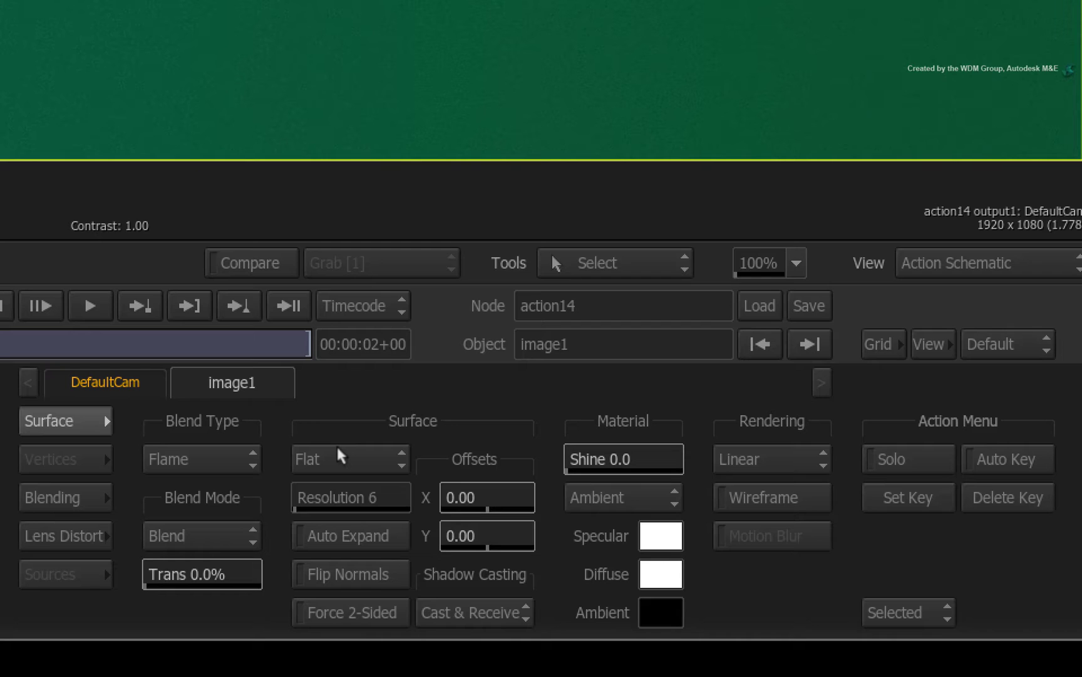
- Make image1 a Bilinear surface and pin its four corners onto the New Hudson Milford sign
{"action": "left_click_drag", "start_coordinate": [340, 455], "coordinate": [385, 429]}
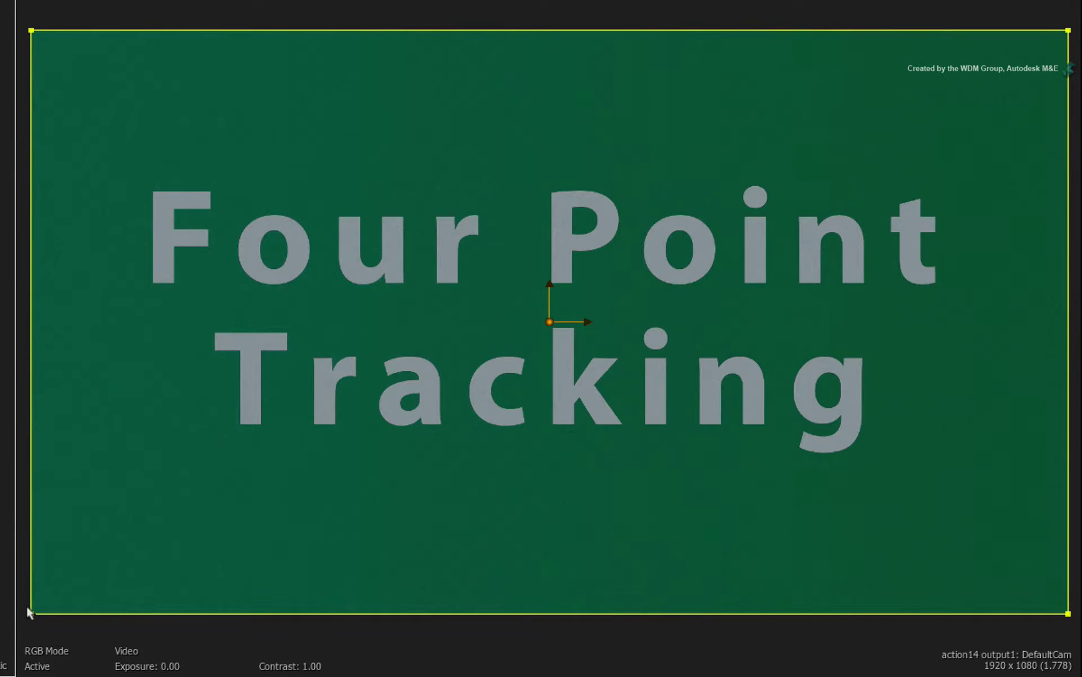
{"action": "left_click_drag", "start_coordinate": [30, 610], "coordinate": [372, 363]}
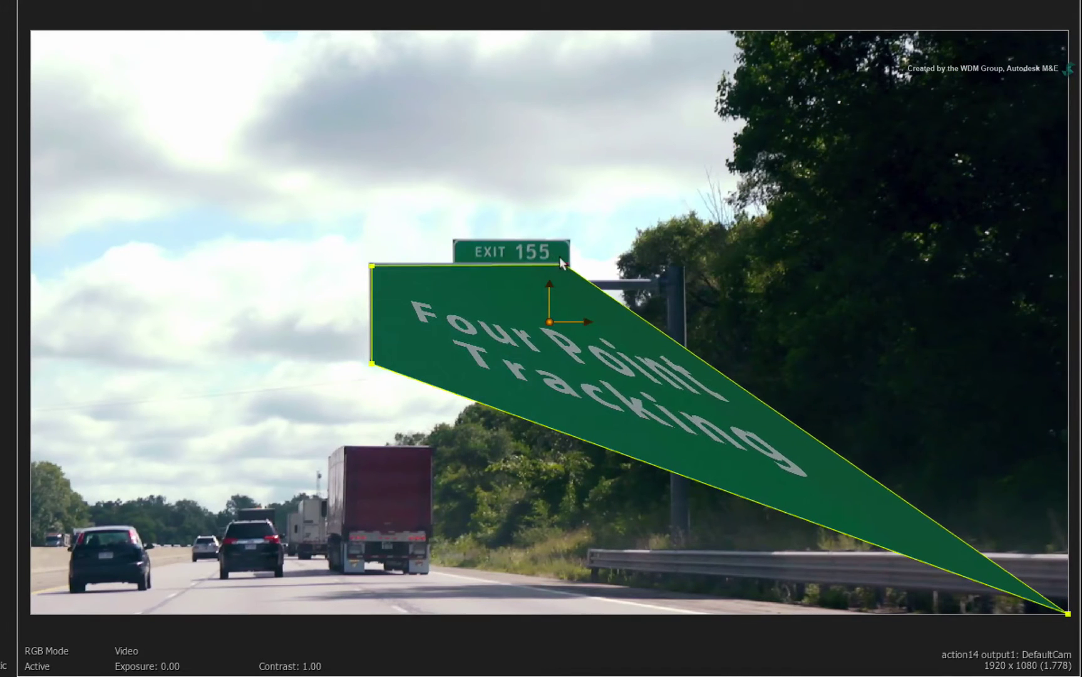
{"action": "left_click_drag", "start_coordinate": [1068, 613], "coordinate": [570, 362]}
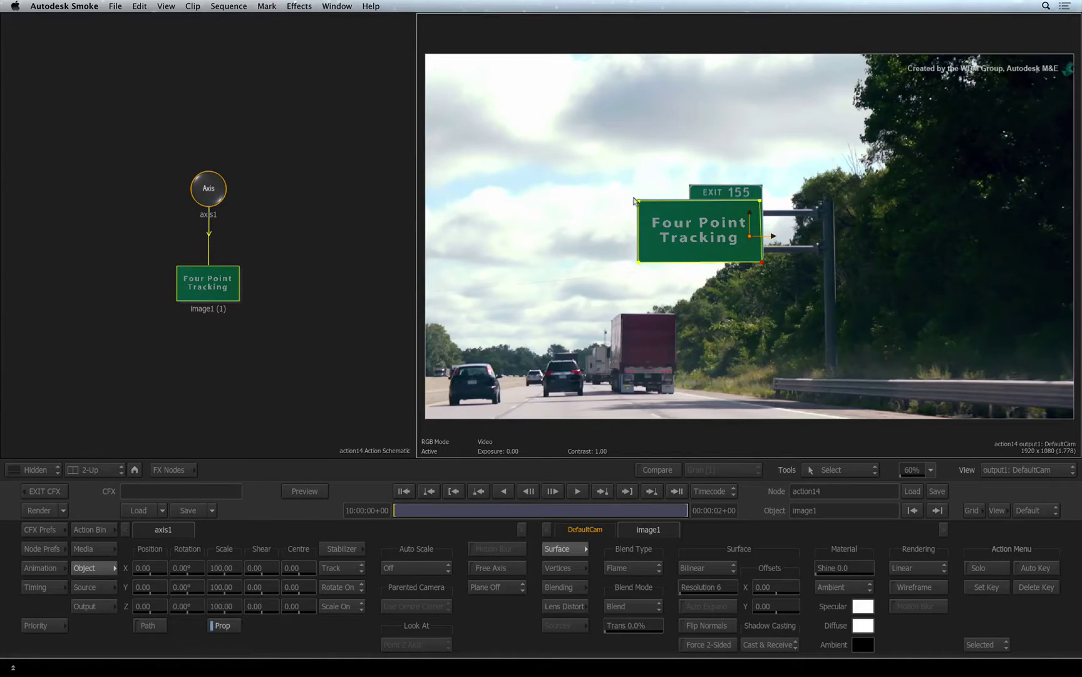
{"action": "left_click_drag", "start_coordinate": [637, 199], "coordinate": [636, 196]}
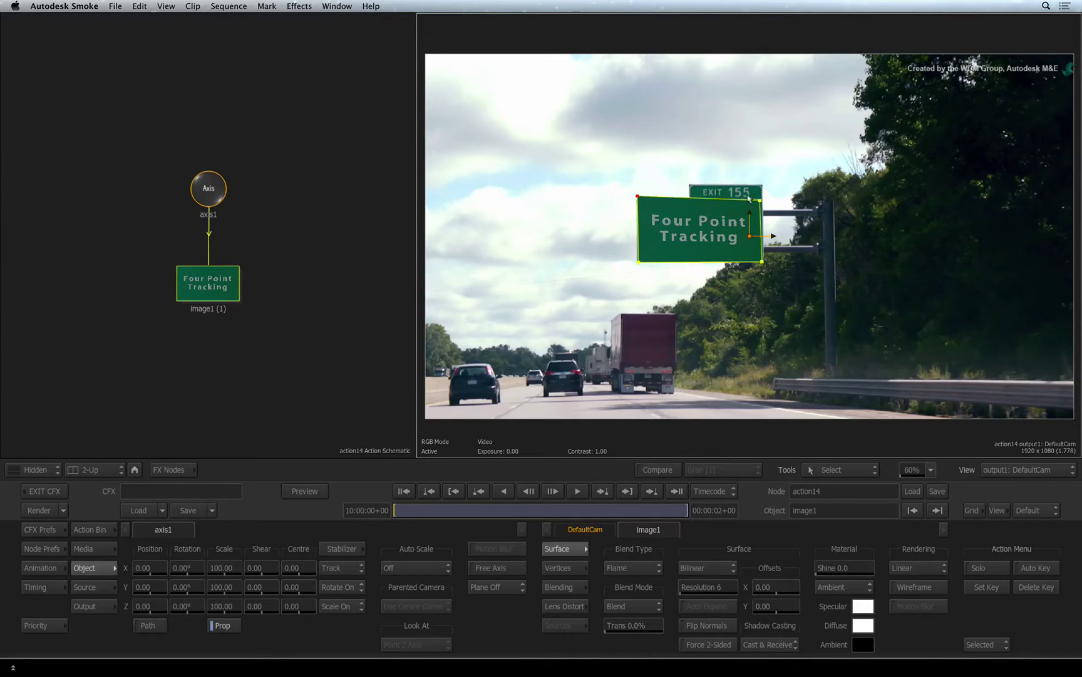
{"action": "left_click_drag", "start_coordinate": [757, 199], "coordinate": [762, 194]}
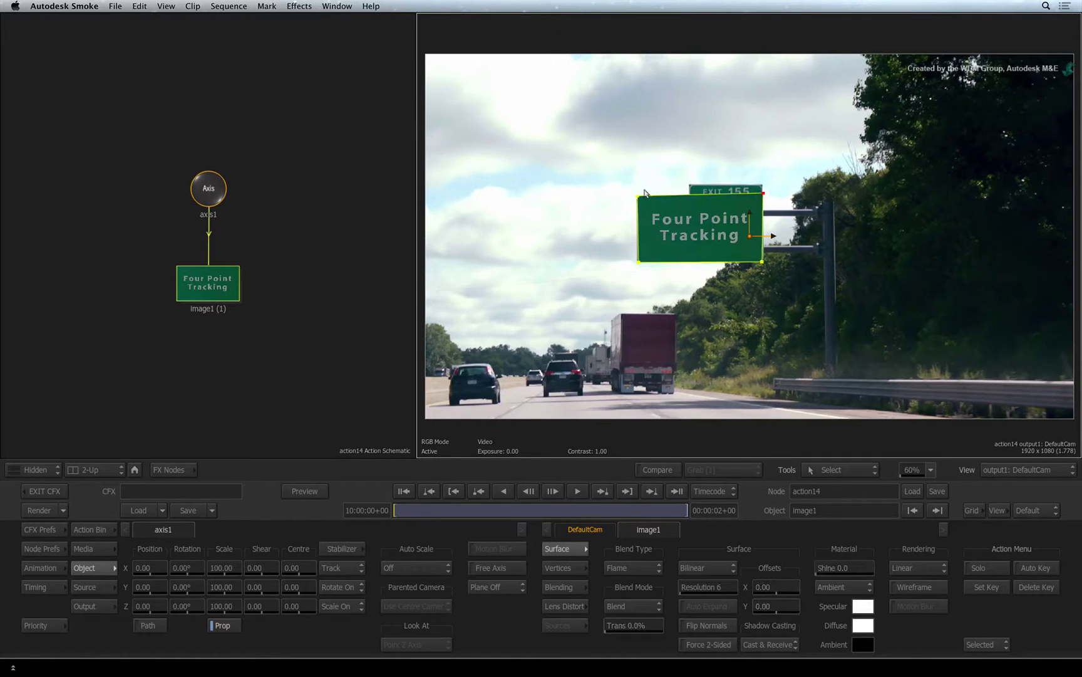
{"action": "left_click_drag", "start_coordinate": [636, 196], "coordinate": [636, 194]}
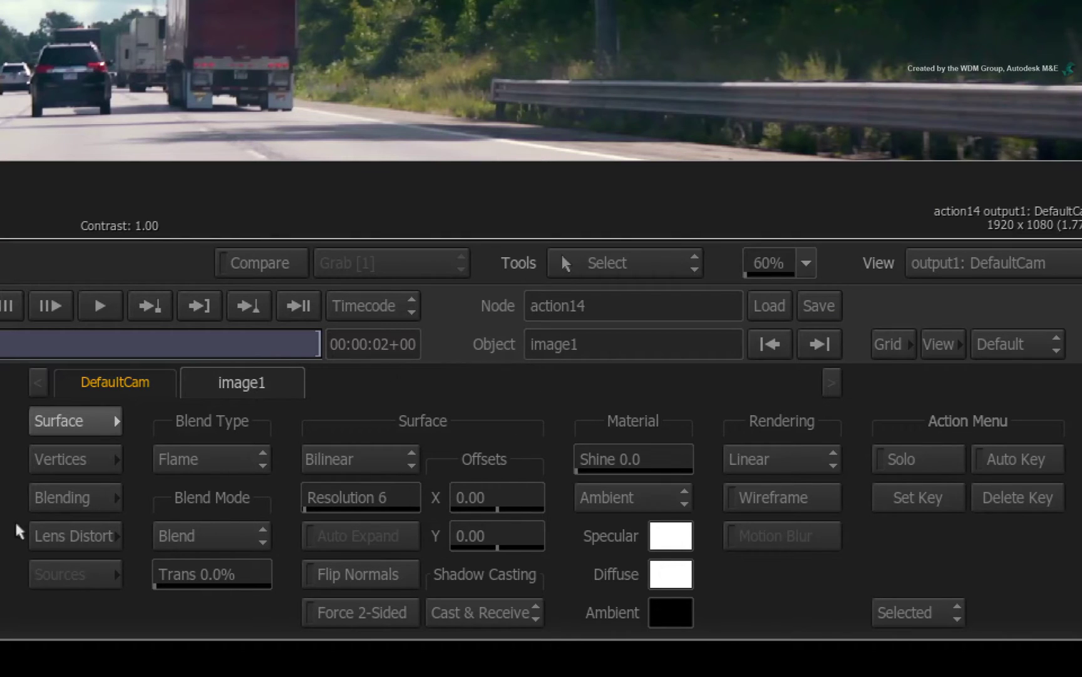
- Show image1's Vertices settings, with all four corner offsets at 0.00
{"action": "left_click", "coordinate": [60, 458]}
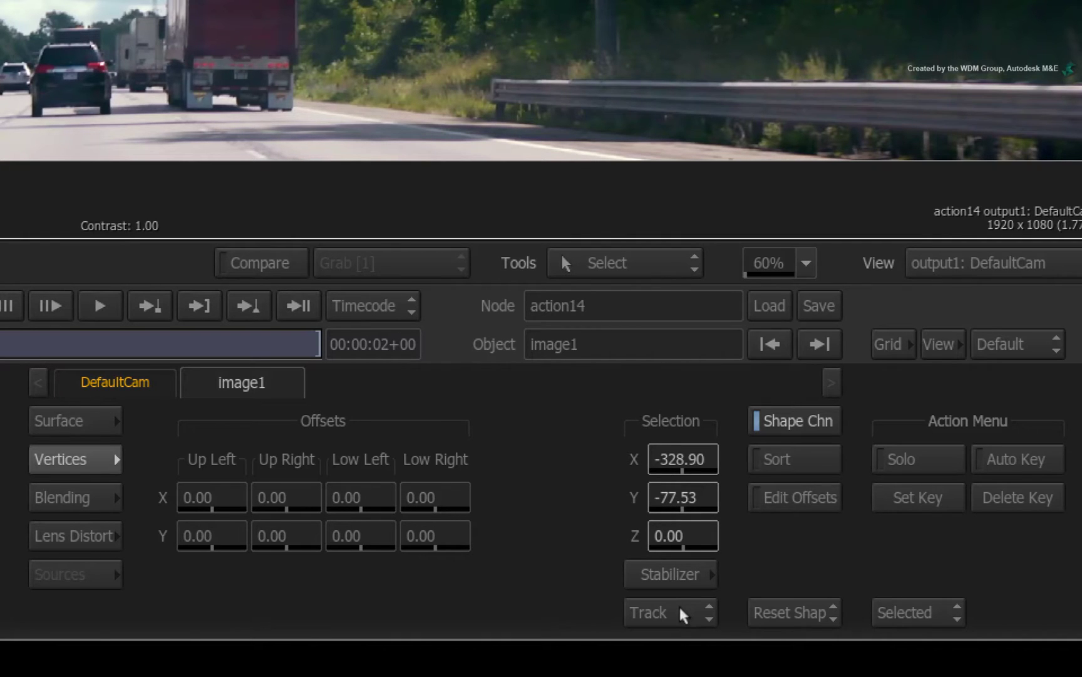
- Open the tracker and place Trackers 1–4 on the four corners of the exit sign
{"action": "left_click", "coordinate": [688, 571]}
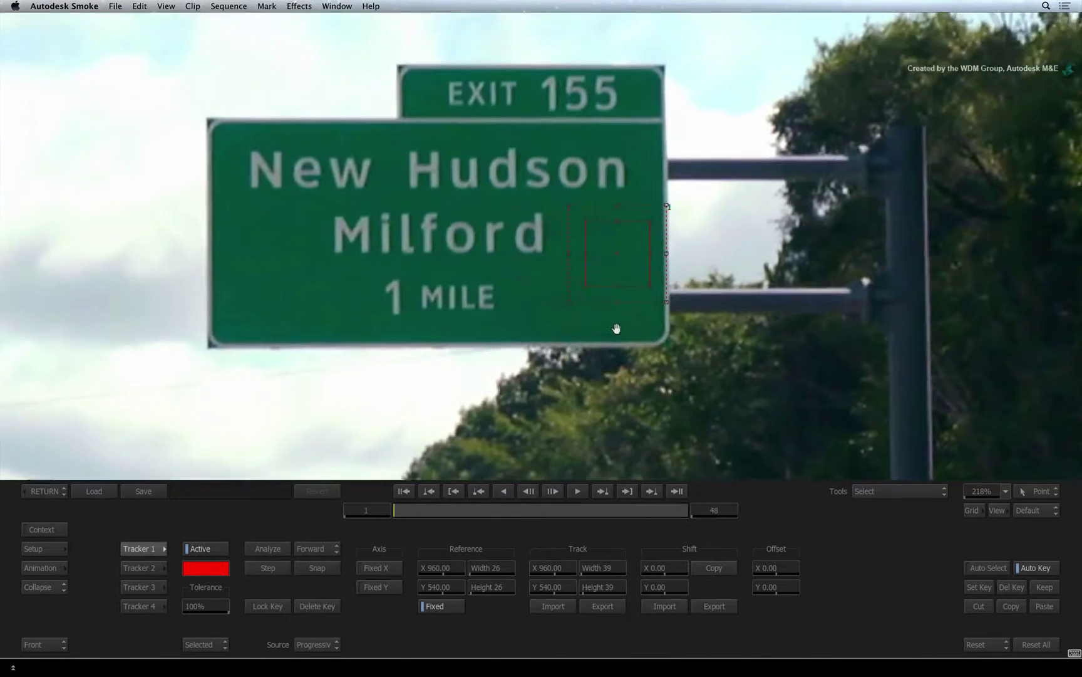
{"action": "left_click_drag", "start_coordinate": [613, 326], "coordinate": [665, 350]}
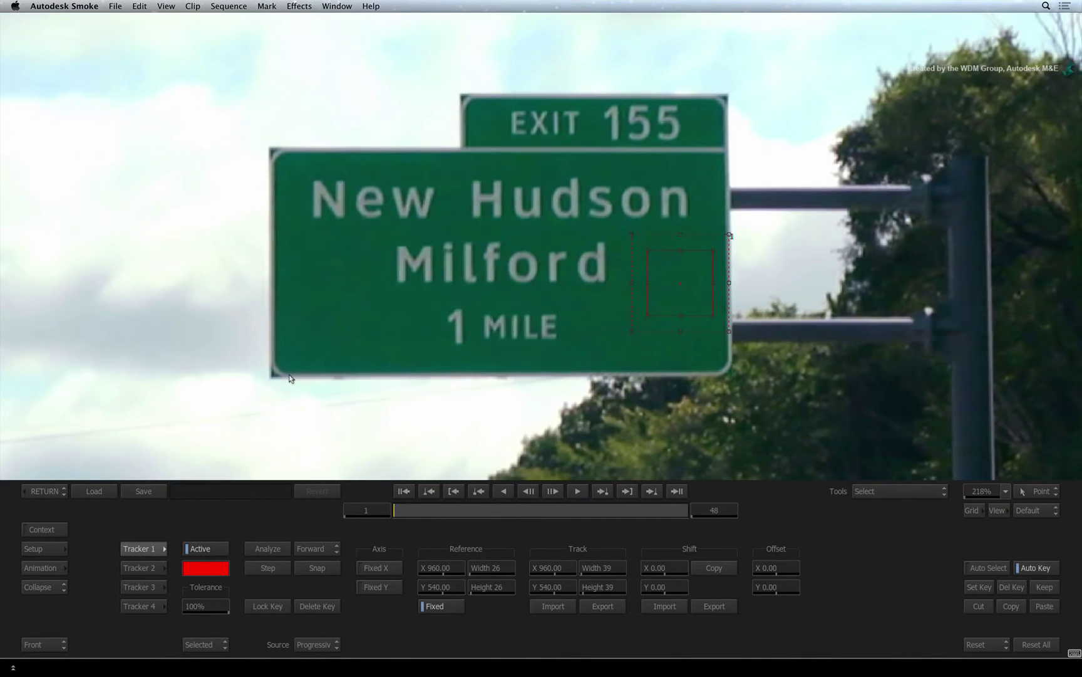
{"action": "key", "text": "Down"}
{"action": "key", "text": "Down"}
{"action": "key", "text": "Down"}
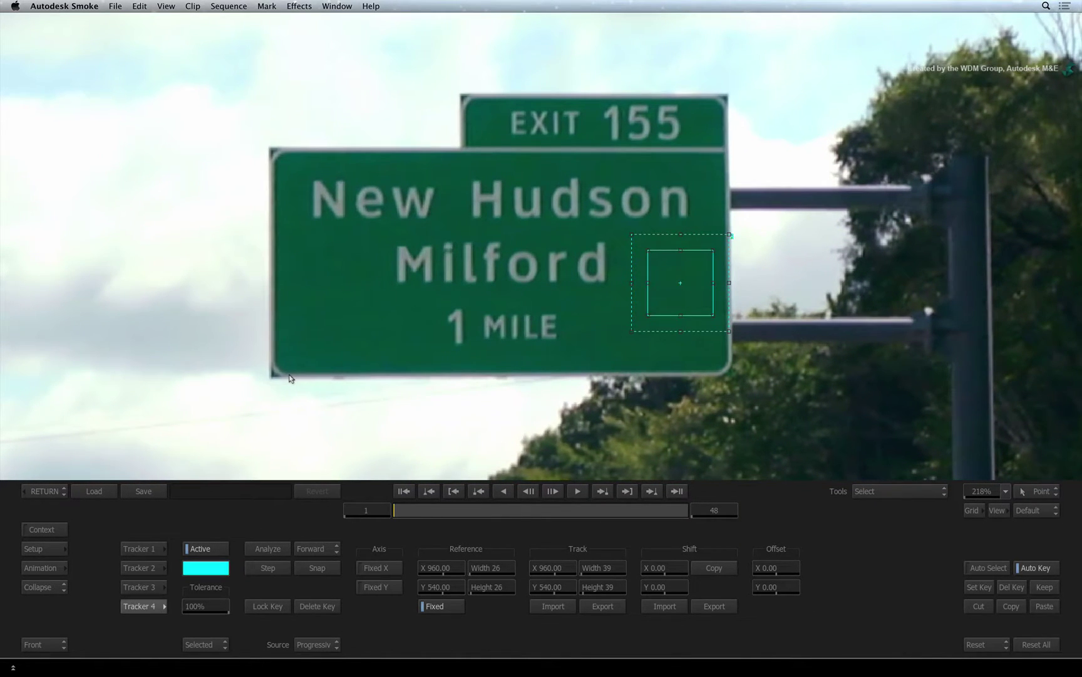
{"action": "key", "text": "Up"}
{"action": "key", "text": "Up"}
{"action": "key", "text": "Up"}
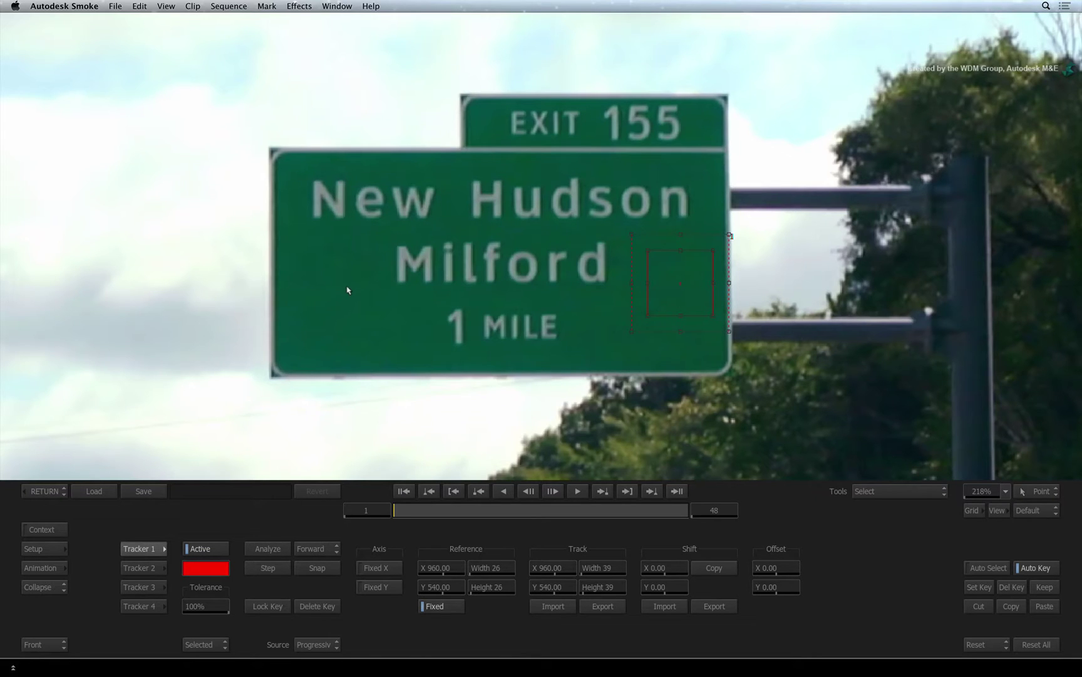
{"action": "key", "text": "Down"}
{"action": "key", "text": "Down"}
{"action": "key", "text": "Down"}
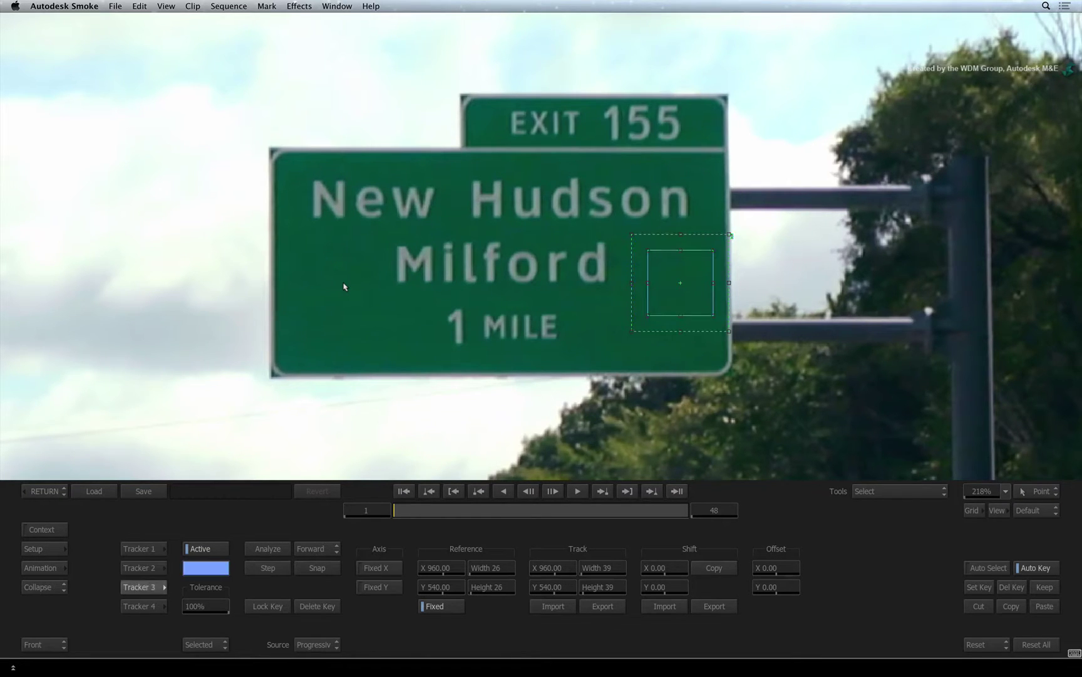
{"action": "key", "text": "Up"}
{"action": "key", "text": "Up"}
{"action": "key", "text": "Up"}
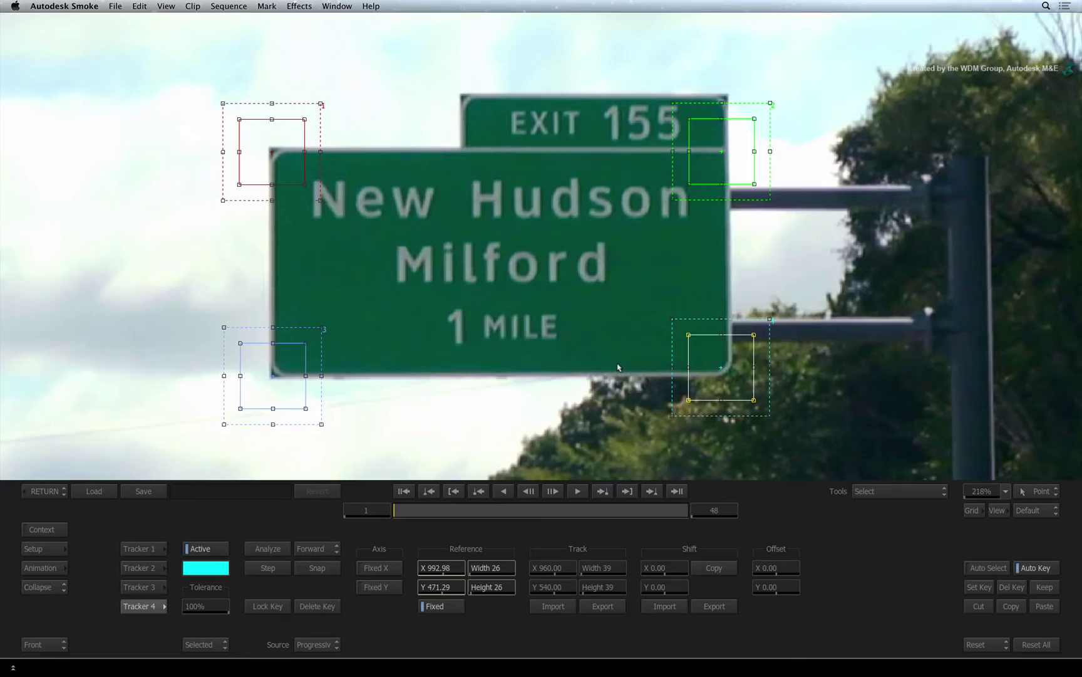
- Analyze all four trackers across the 48-frame clip, then scrub back to frame 11
{"action": "left_click", "coordinate": [273, 550]}
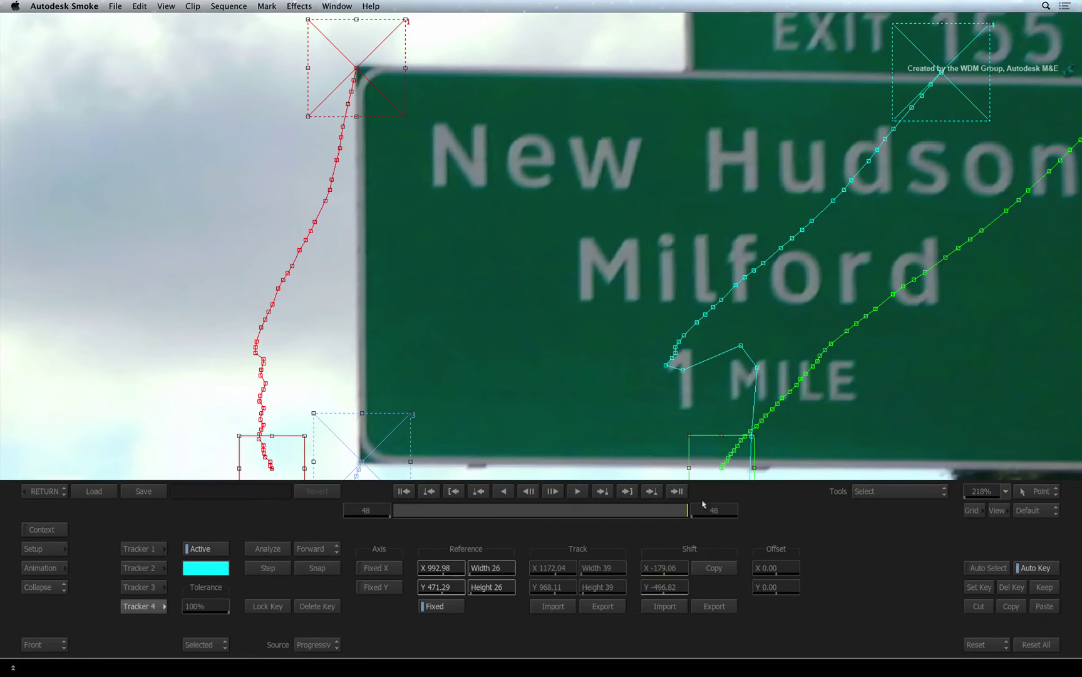
{"action": "left_click_drag", "start_coordinate": [677, 511], "coordinate": [376, 501]}
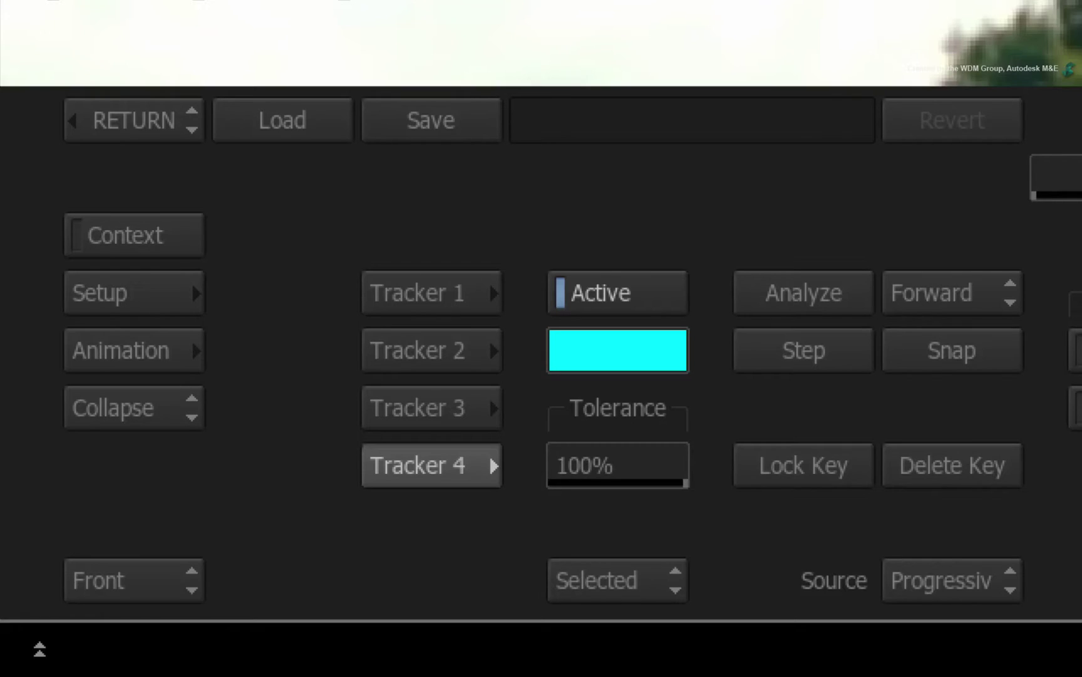
- Set the tracker display to Solo and step through frames to inspect Tracker 4
{"action": "left_click", "coordinate": [216, 645]}
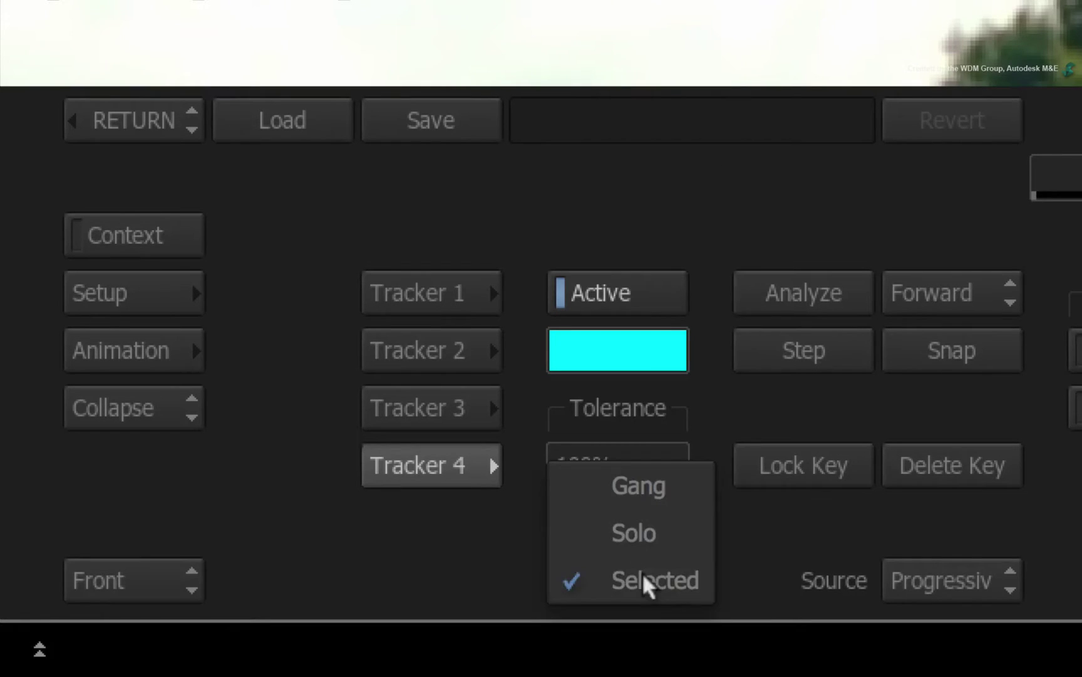
{"action": "left_click", "coordinate": [670, 530]}
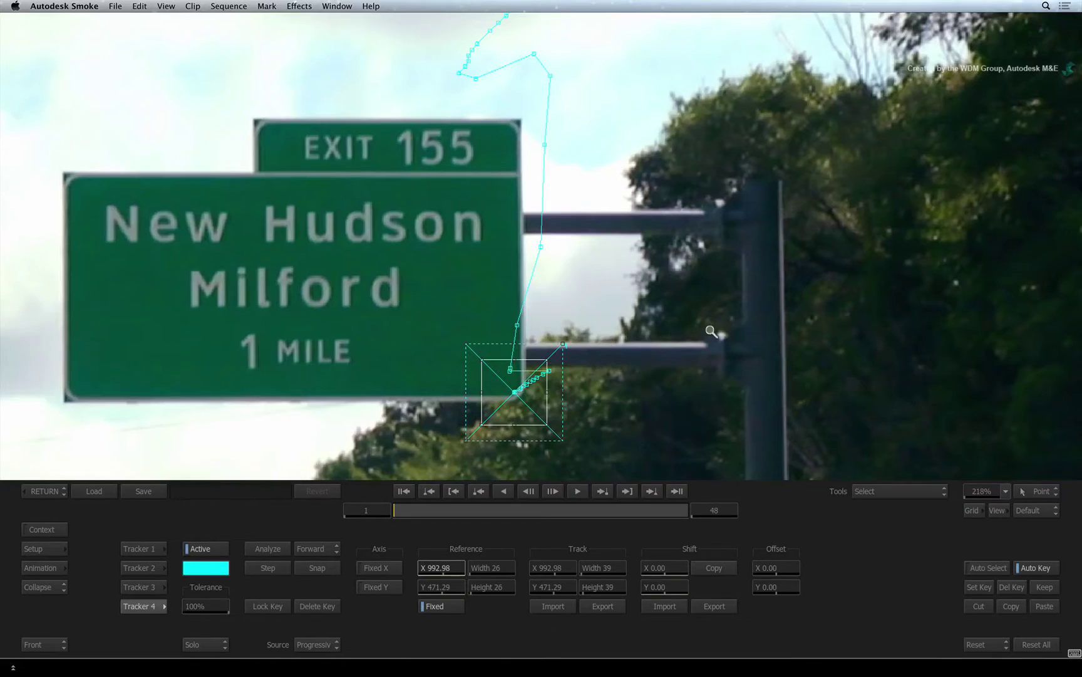
{"action": "scroll", "coordinate": [708, 332], "scroll_direction": "down", "scroll_amount": 3}
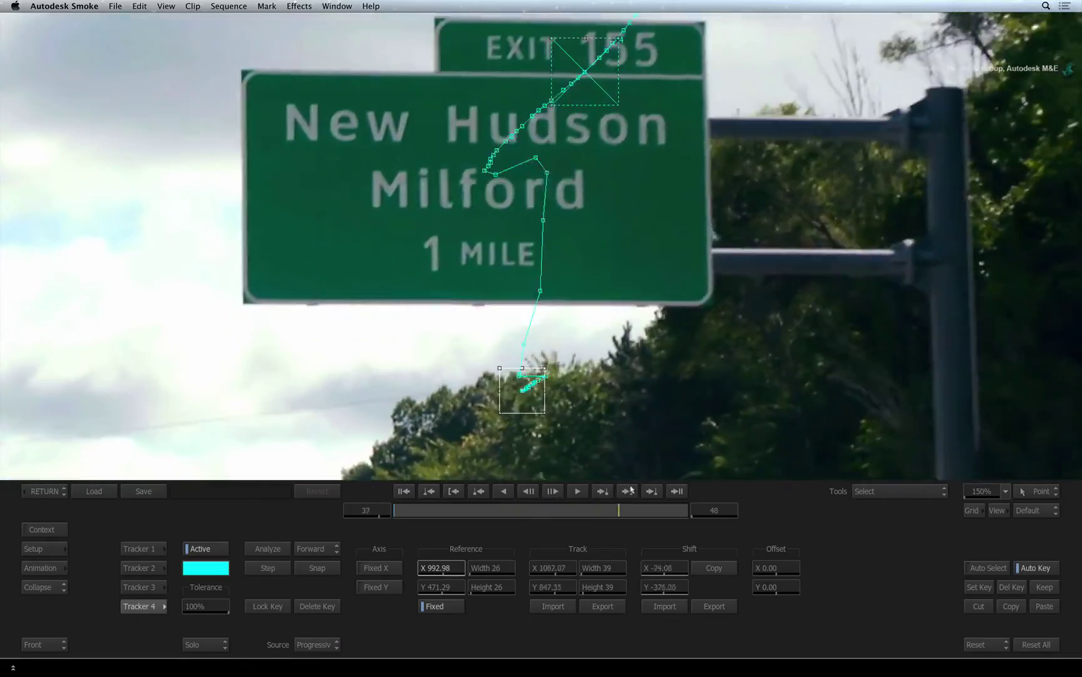
{"action": "left_click", "coordinate": [629, 491]}
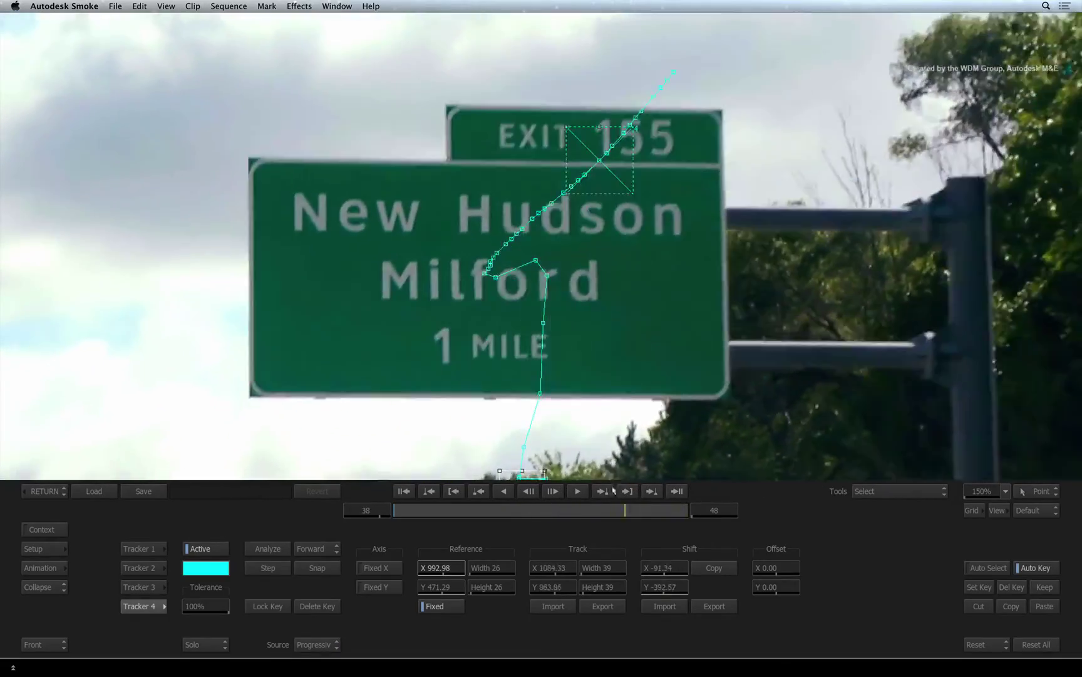
{"action": "left_click", "coordinate": [504, 491]}
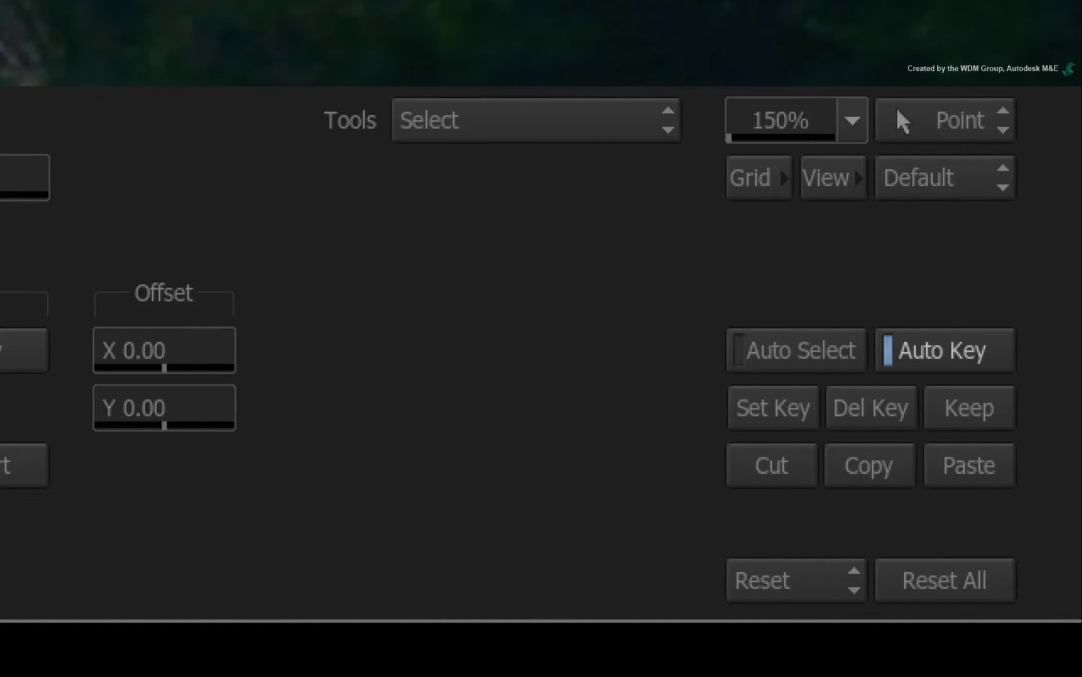
- Reset Tracker 4, re-analyze it, and snap its reference onto the track
{"action": "left_click", "coordinate": [779, 572]}
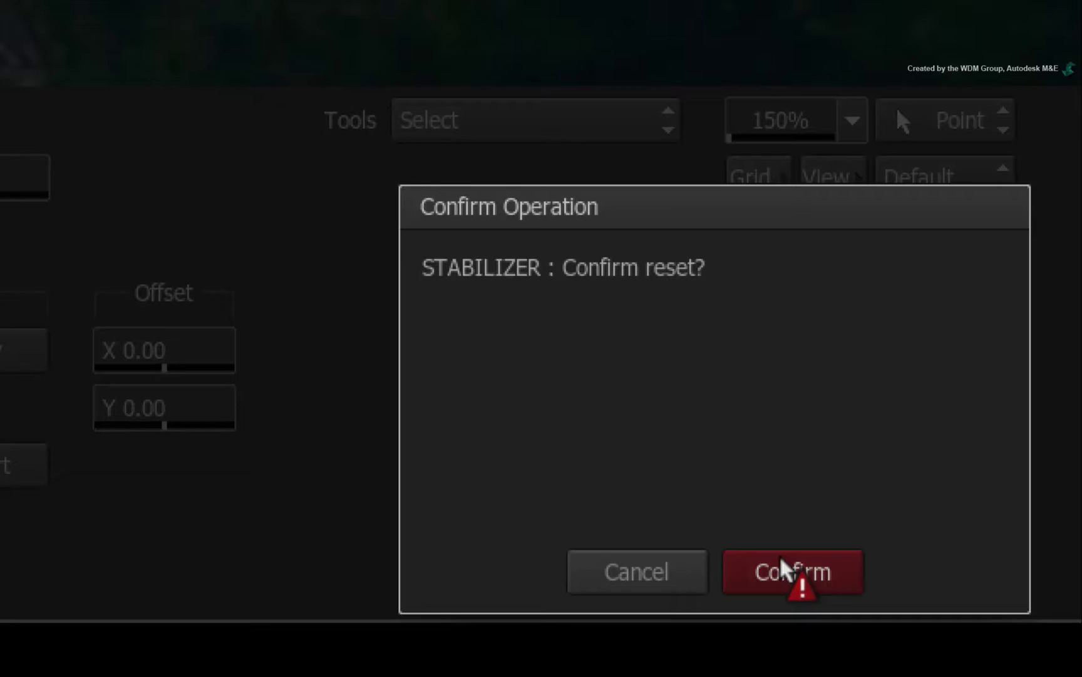
{"action": "left_click", "coordinate": [787, 569]}
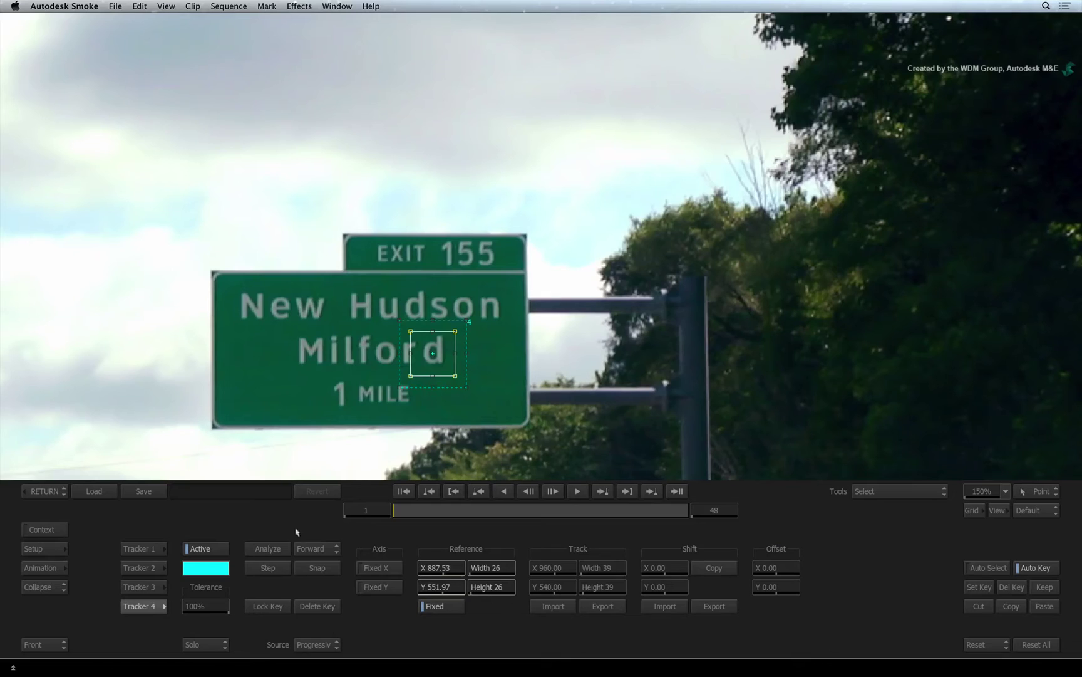
{"action": "left_click", "coordinate": [266, 548]}
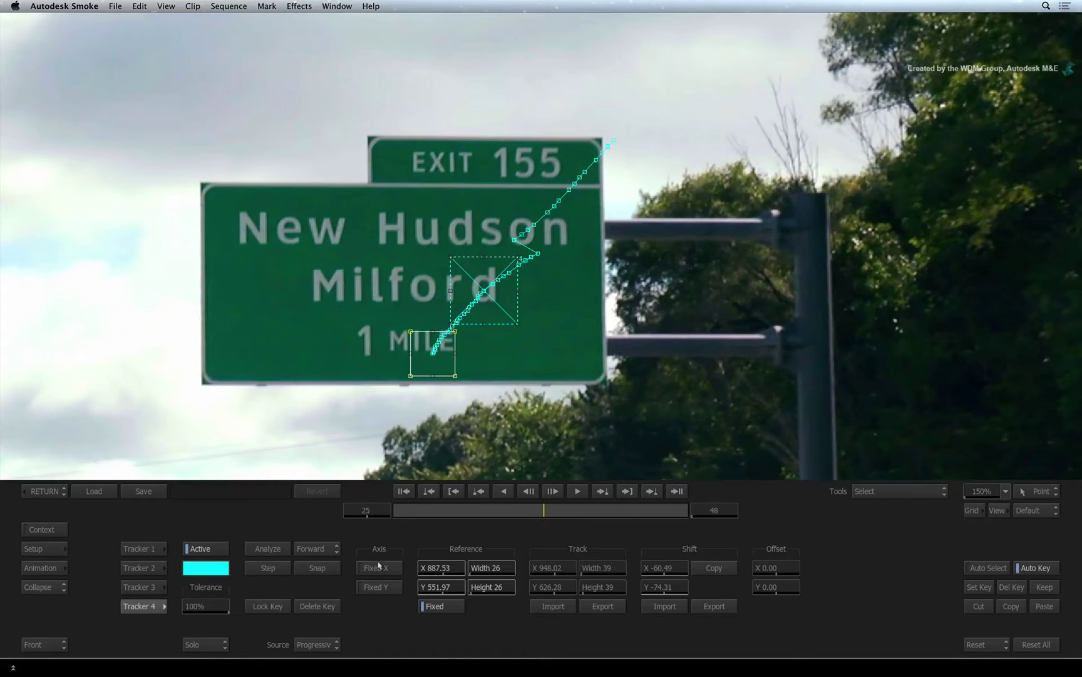
{"action": "left_click", "coordinate": [313, 568]}
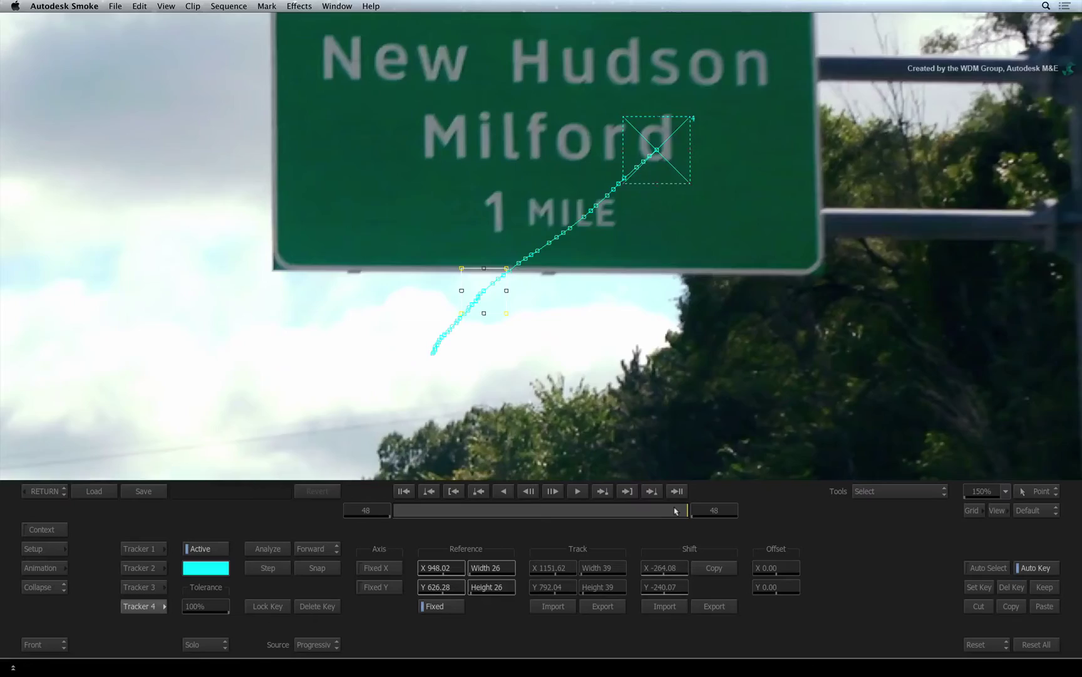
{"action": "mouse_move", "coordinate": [663, 510]}
{"action": "left_mouse_down"}
{"action": "mouse_move", "coordinate": [454, 506]}
{"action": "mouse_move", "coordinate": [697, 508]}
{"action": "mouse_move", "coordinate": [362, 504]}
{"action": "left_mouse_up"}
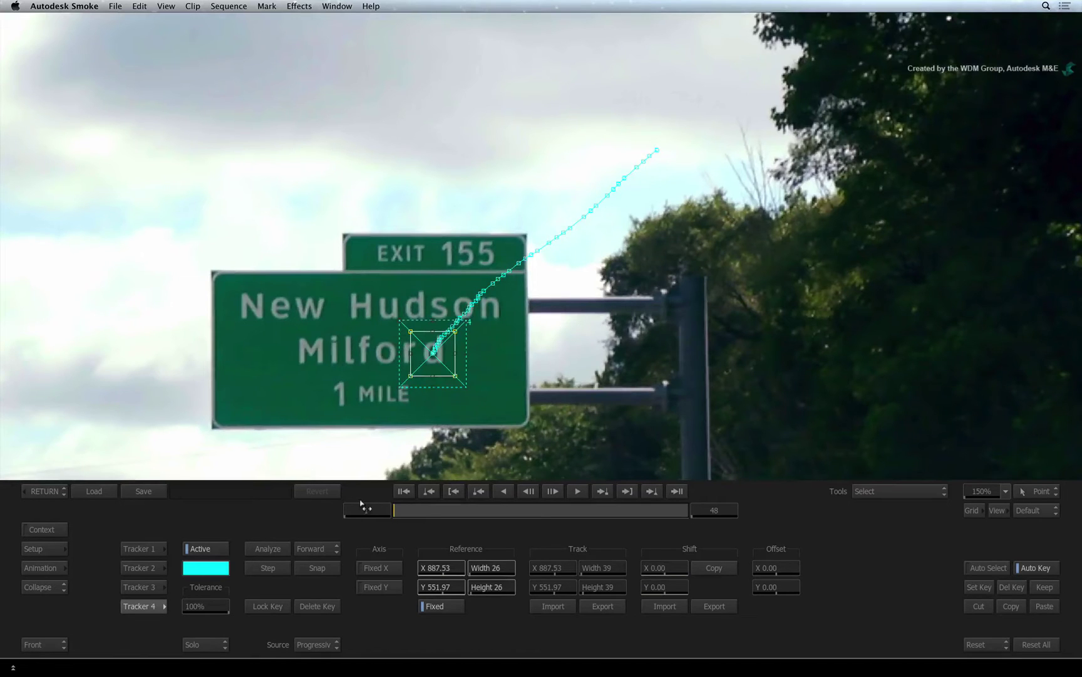
- Show all four trackers again, review the tracks through frame 48, and return to Action
{"action": "left_click", "coordinate": [205, 644]}
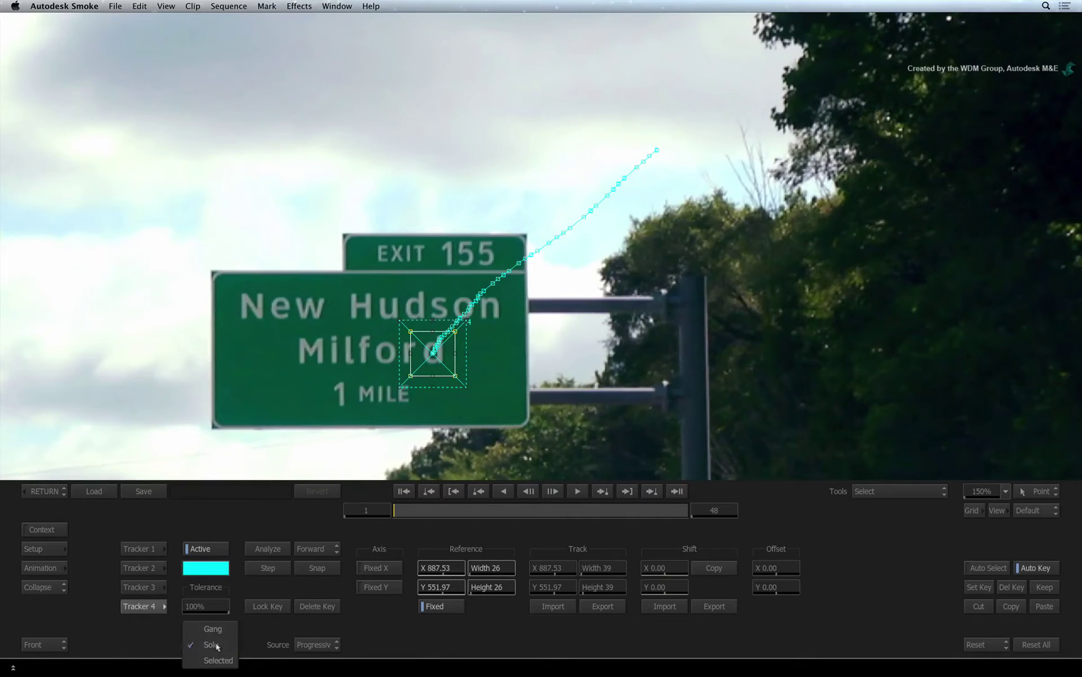
{"action": "left_click", "coordinate": [215, 654]}
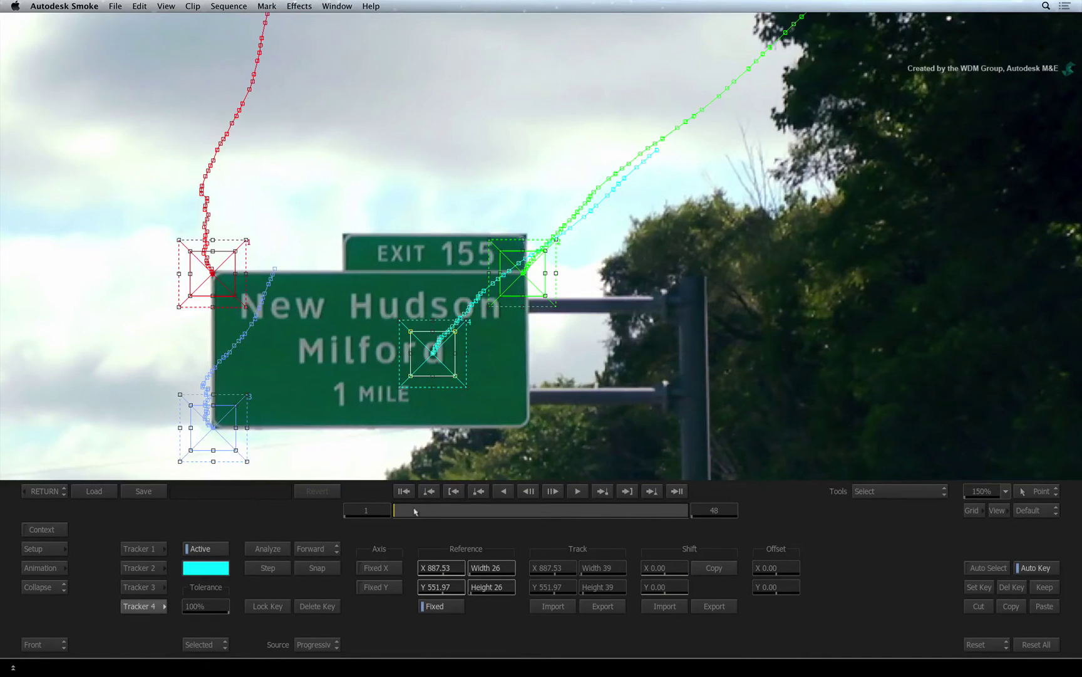
{"action": "mouse_move", "coordinate": [415, 511]}
{"action": "left_mouse_down"}
{"action": "mouse_move", "coordinate": [747, 508]}
{"action": "mouse_move", "coordinate": [300, 501]}
{"action": "left_mouse_up"}
{"action": "mouse_move", "coordinate": [399, 510]}
{"action": "left_mouse_down"}
{"action": "mouse_move", "coordinate": [646, 509]}
{"action": "mouse_move", "coordinate": [471, 510]}
{"action": "mouse_move", "coordinate": [730, 523]}
{"action": "mouse_move", "coordinate": [498, 529]}
{"action": "mouse_move", "coordinate": [333, 517]}
{"action": "left_mouse_up"}
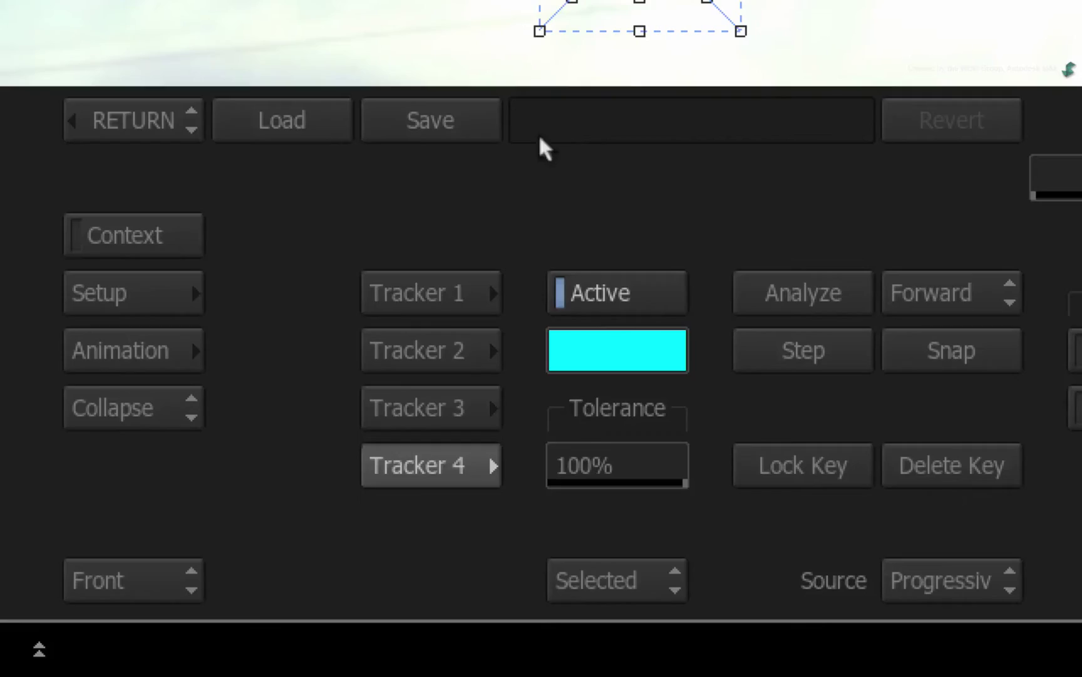
{"action": "left_click", "coordinate": [132, 120]}
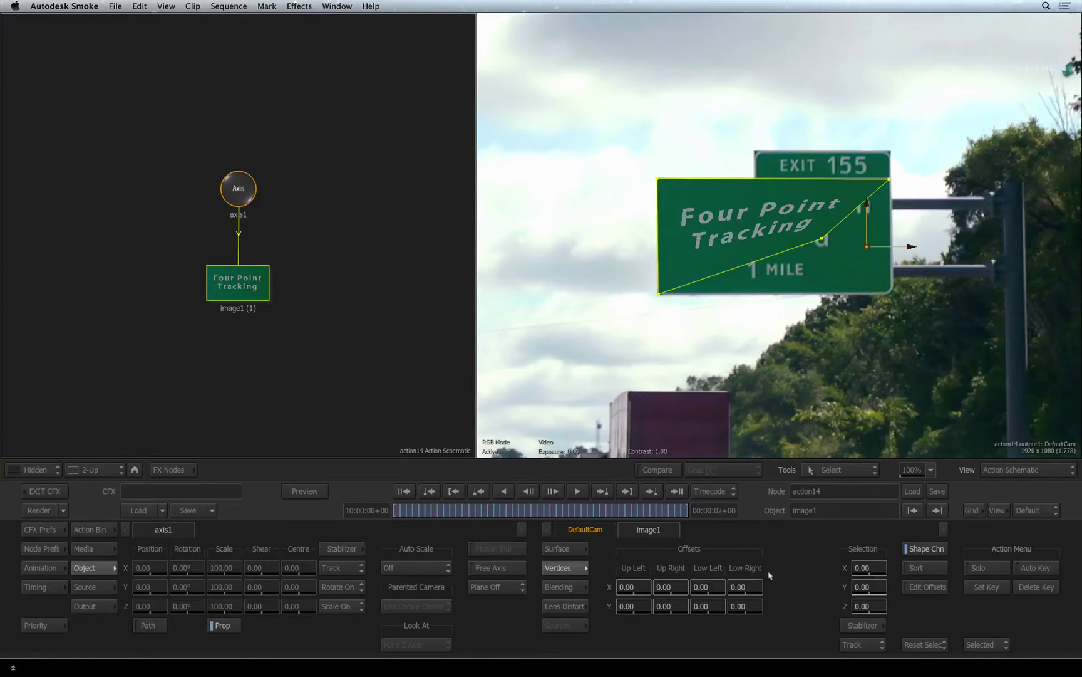
{"action": "left_click_drag", "start_coordinate": [750, 606], "coordinate": [707, 604]}
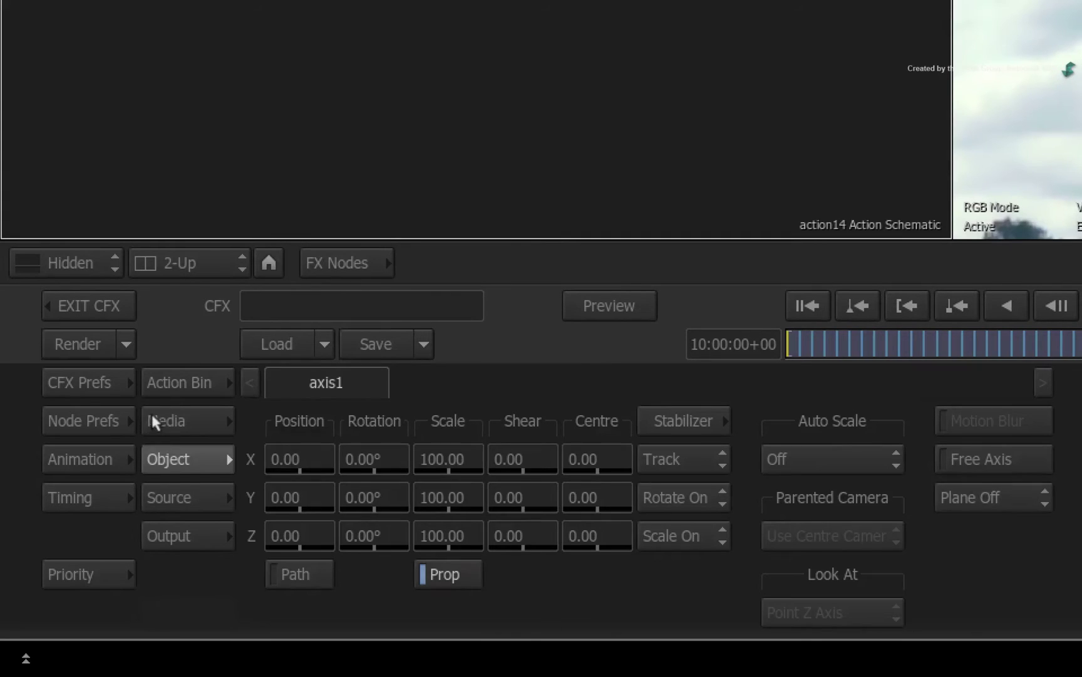
- Show the 4pt_track_replacement source in the left viewer and turn on Edit Offsets
{"action": "left_click", "coordinate": [152, 418]}
{"action": "left_click", "coordinate": [725, 428]}
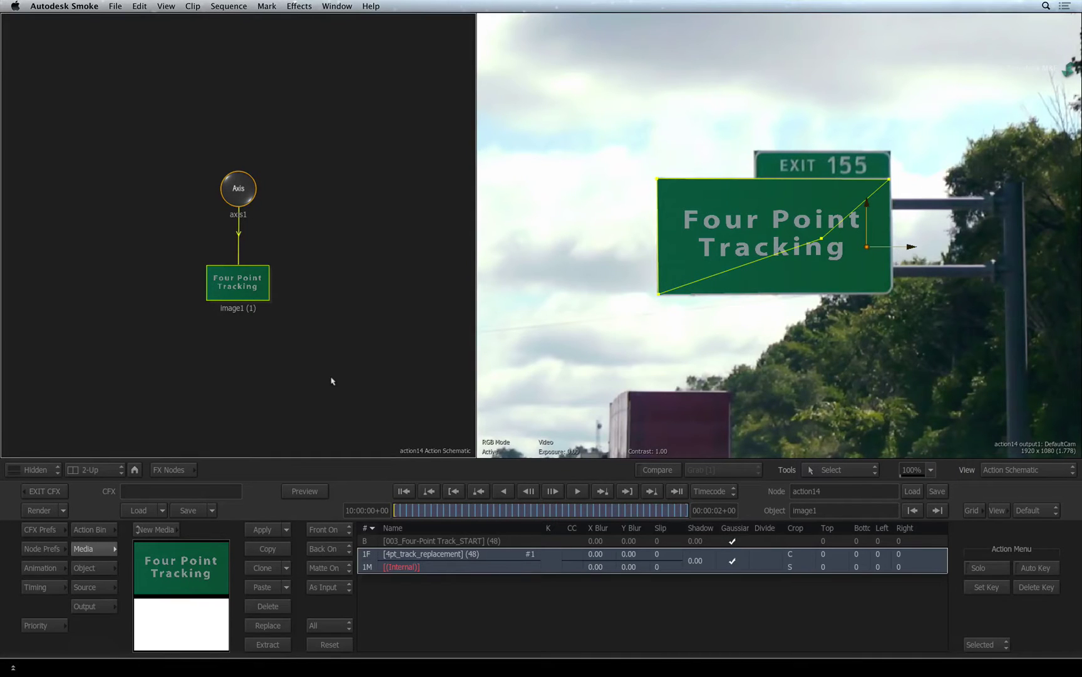
{"action": "key", "text": "F1"}
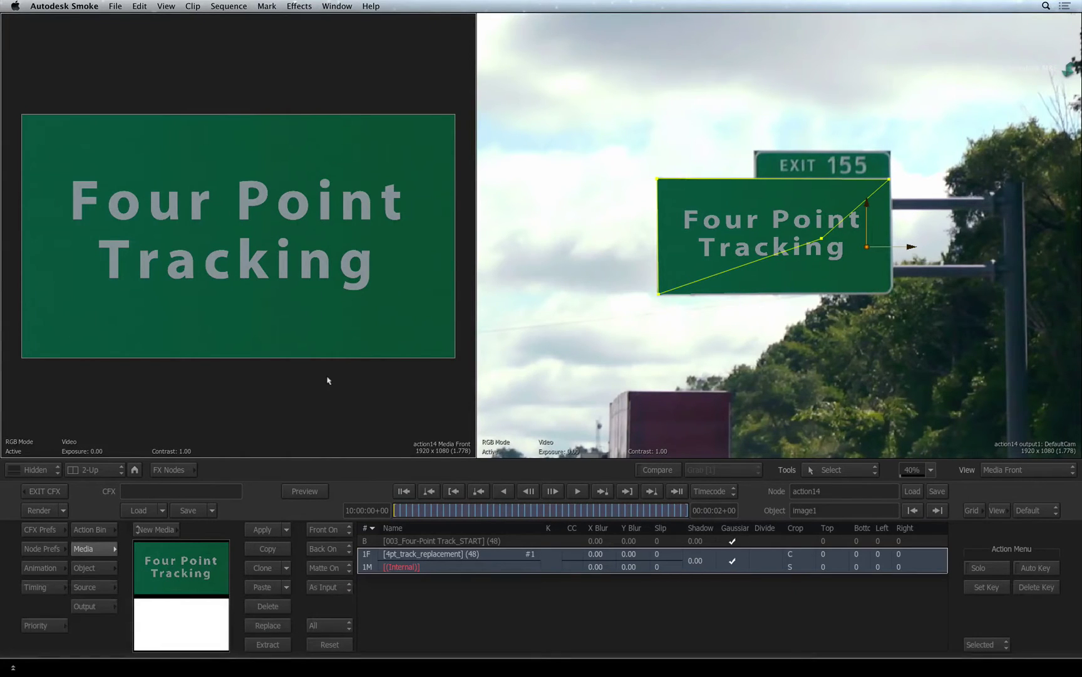
{"action": "left_click", "coordinate": [84, 567]}
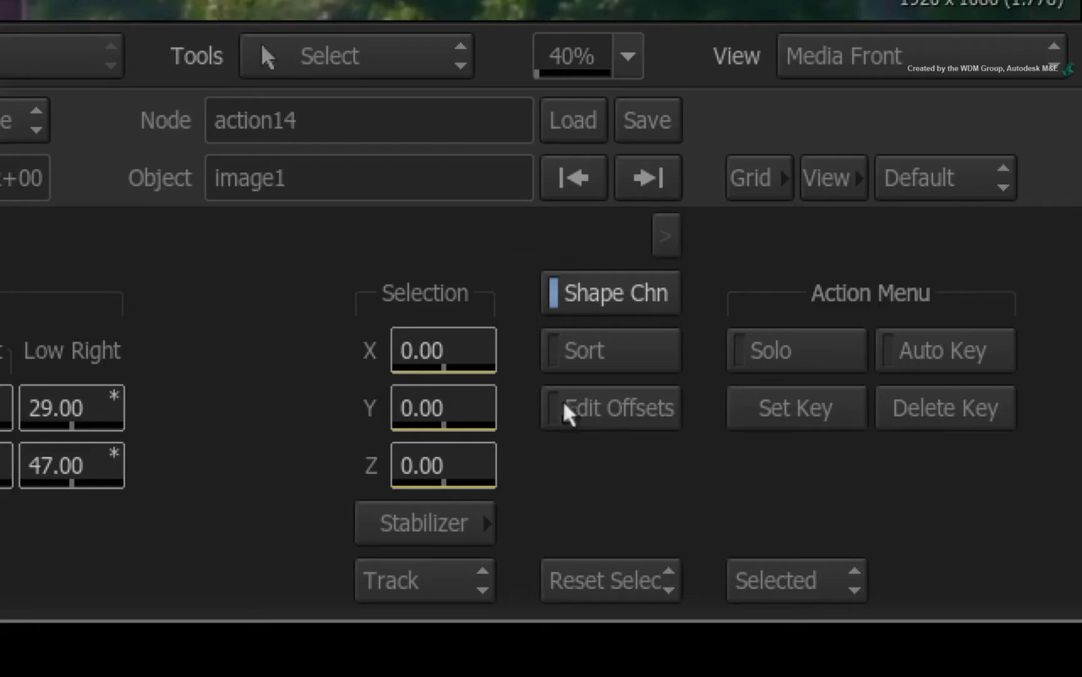
{"action": "left_click", "coordinate": [567, 410]}
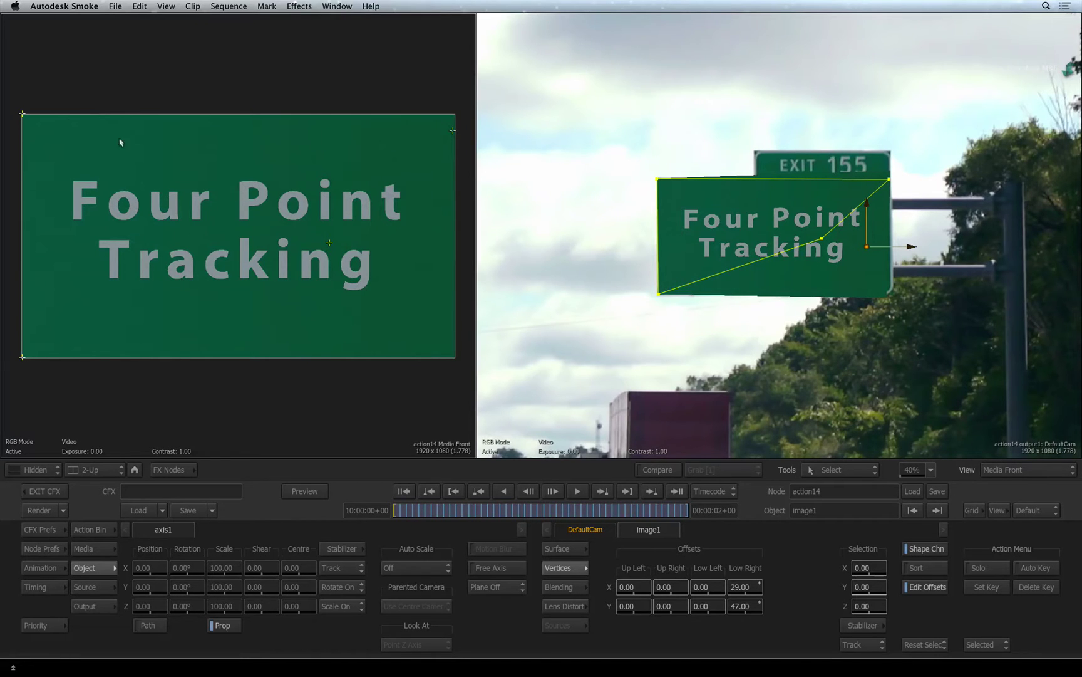
- Adjust the top-left, bottom-left and top-right corner offsets to tighten the sign fit
{"action": "left_click_drag", "start_coordinate": [23, 115], "coordinate": [19, 128]}
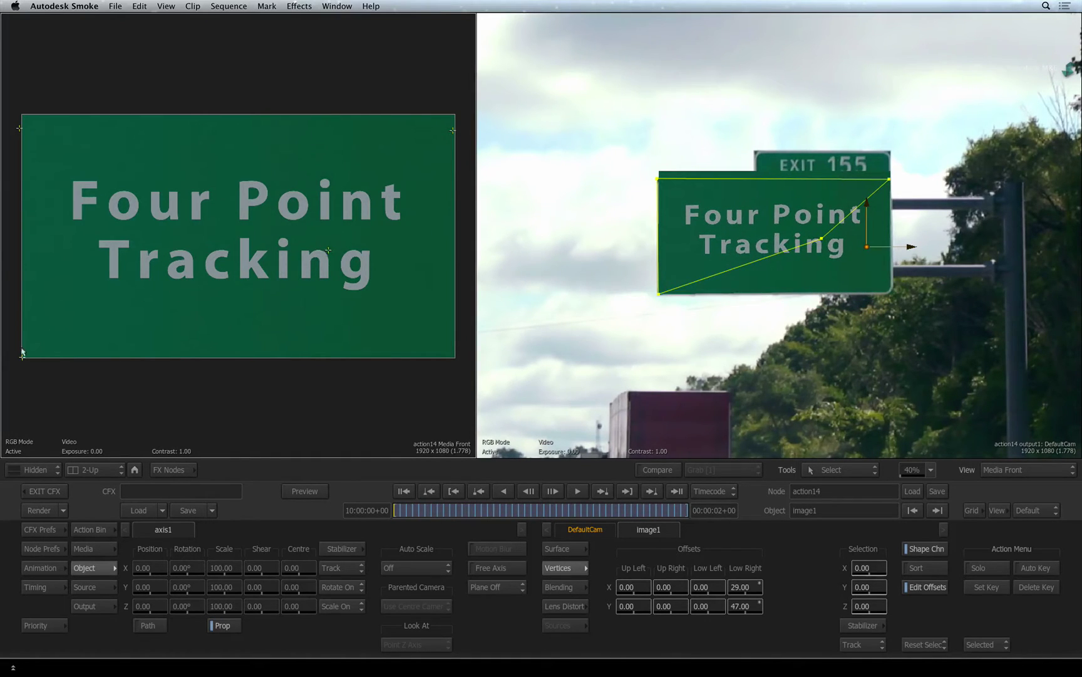
{"action": "left_click_drag", "start_coordinate": [18, 352], "coordinate": [17, 354]}
{"action": "left_click_drag", "start_coordinate": [16, 128], "coordinate": [21, 133]}
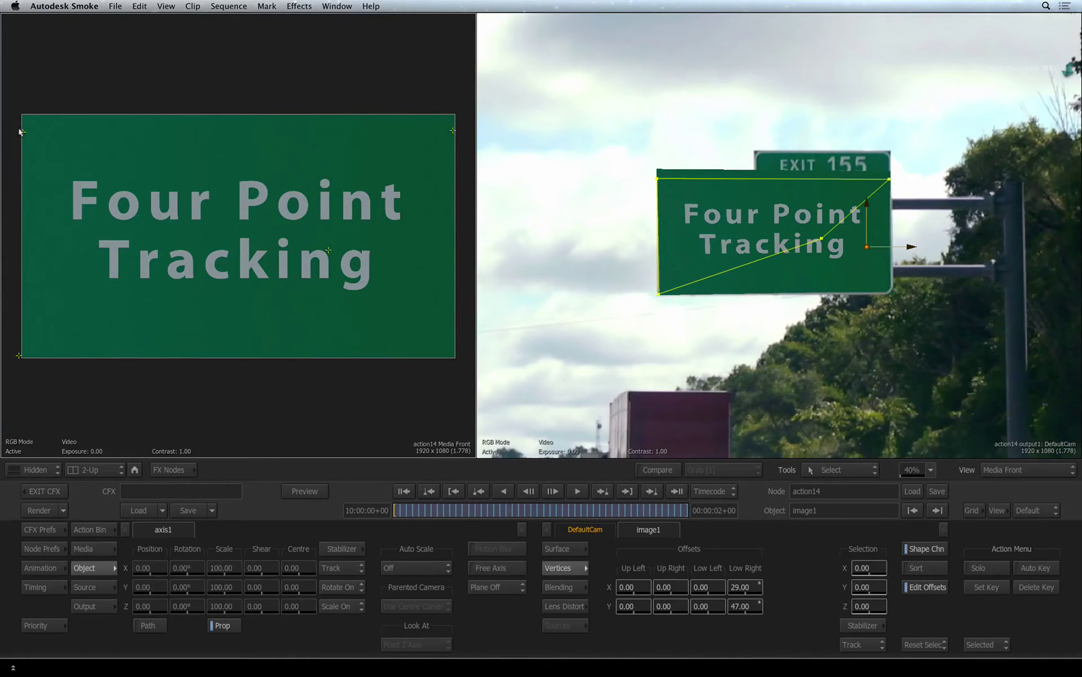
{"action": "left_click_drag", "start_coordinate": [449, 128], "coordinate": [449, 136]}
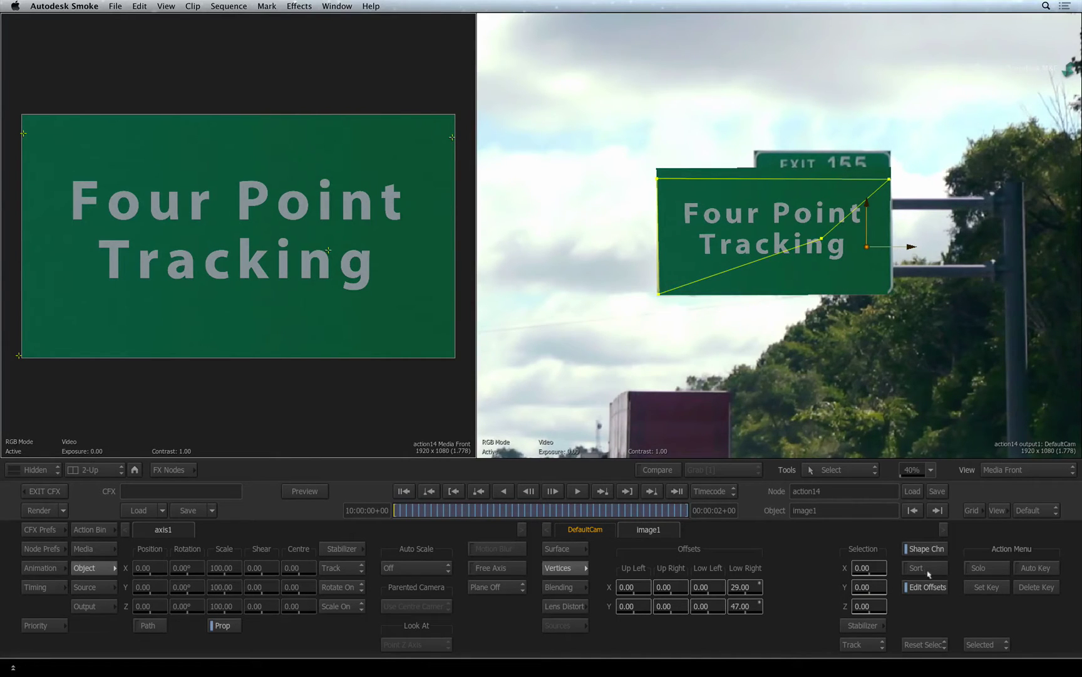
- Stop editing corner offsets and change image1's surface rendering filter from Linear to EWA+Linear
{"action": "left_click", "coordinate": [924, 585]}
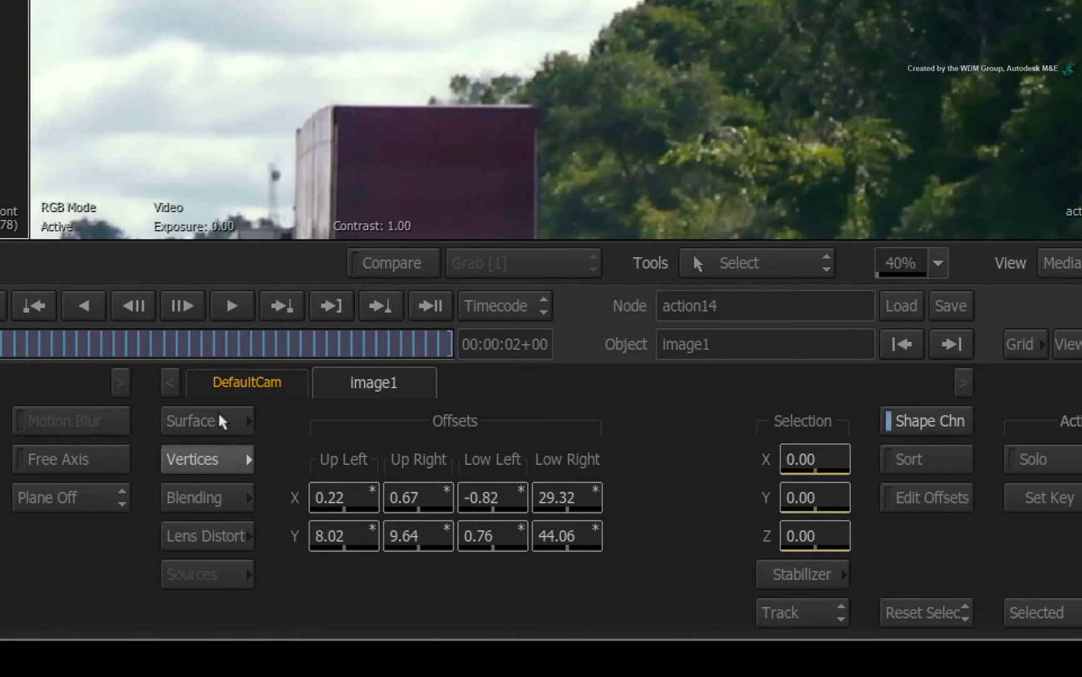
{"action": "left_click", "coordinate": [573, 548]}
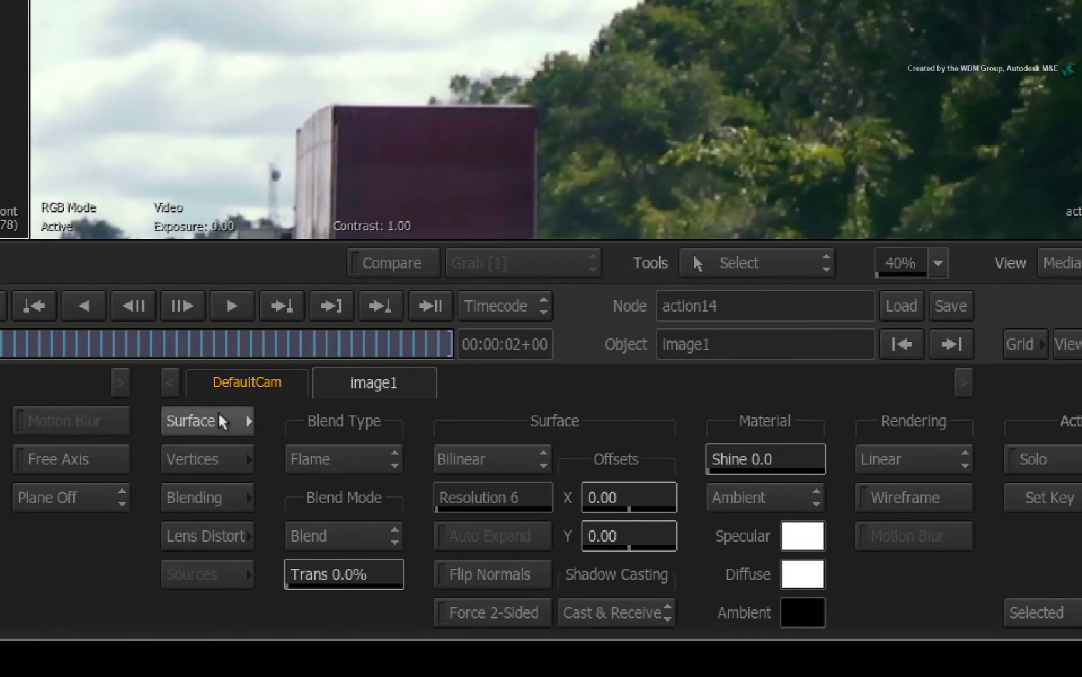
{"action": "left_click", "coordinate": [945, 459]}
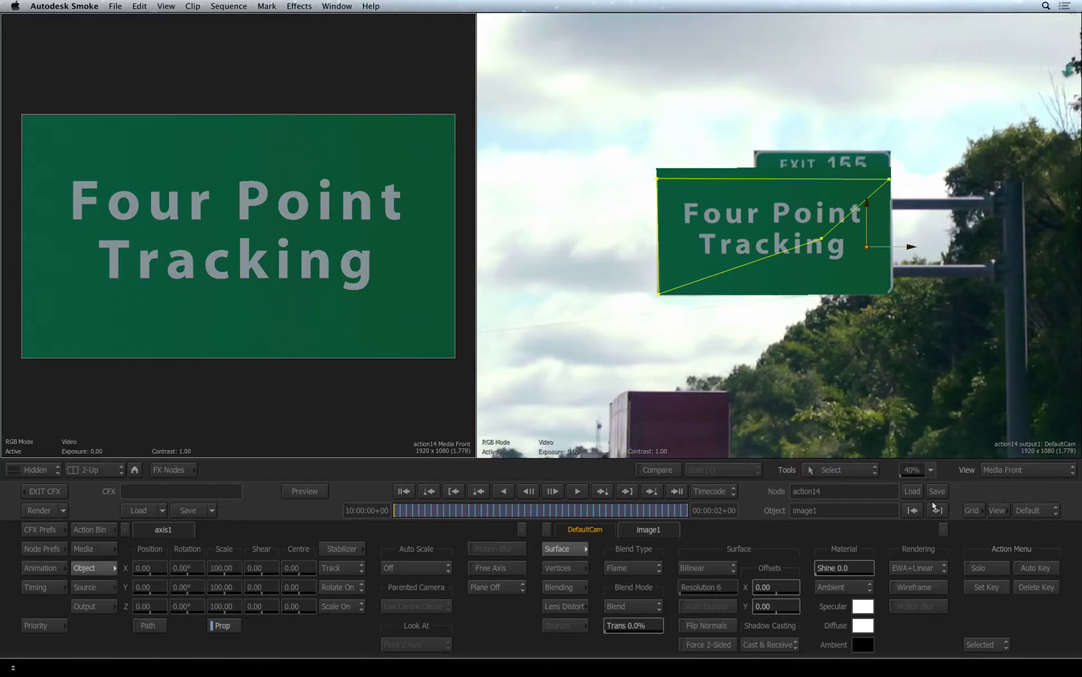
- Enable Crop on the sign media and crop it proportionally inward on all sides
{"action": "left_click", "coordinate": [104, 550]}
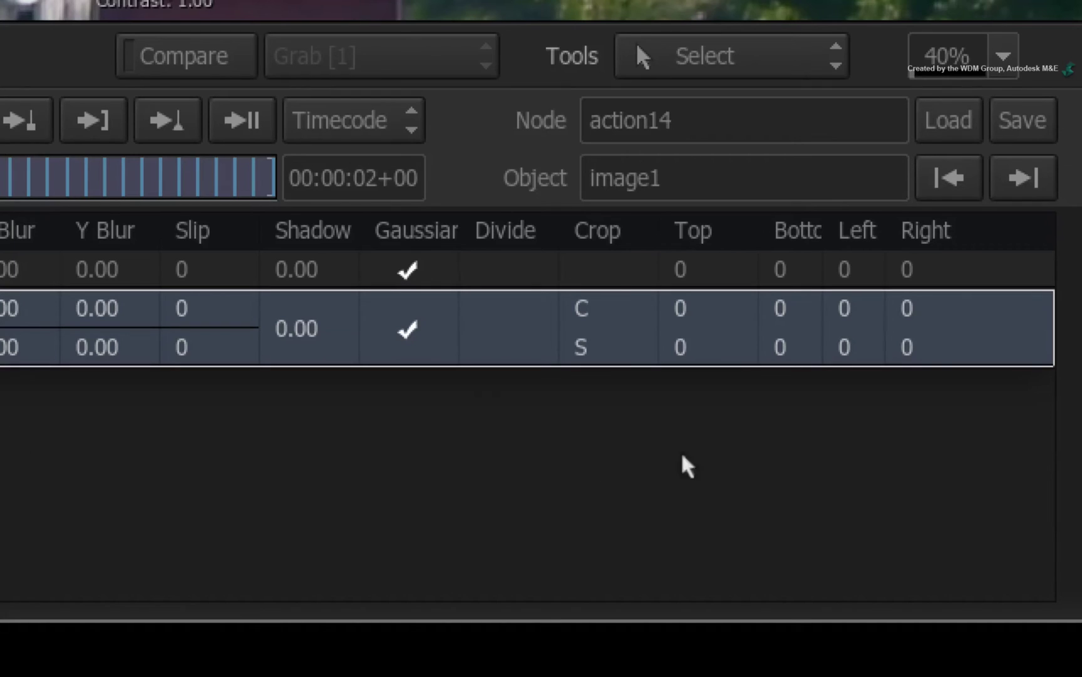
{"action": "left_click", "coordinate": [607, 306]}
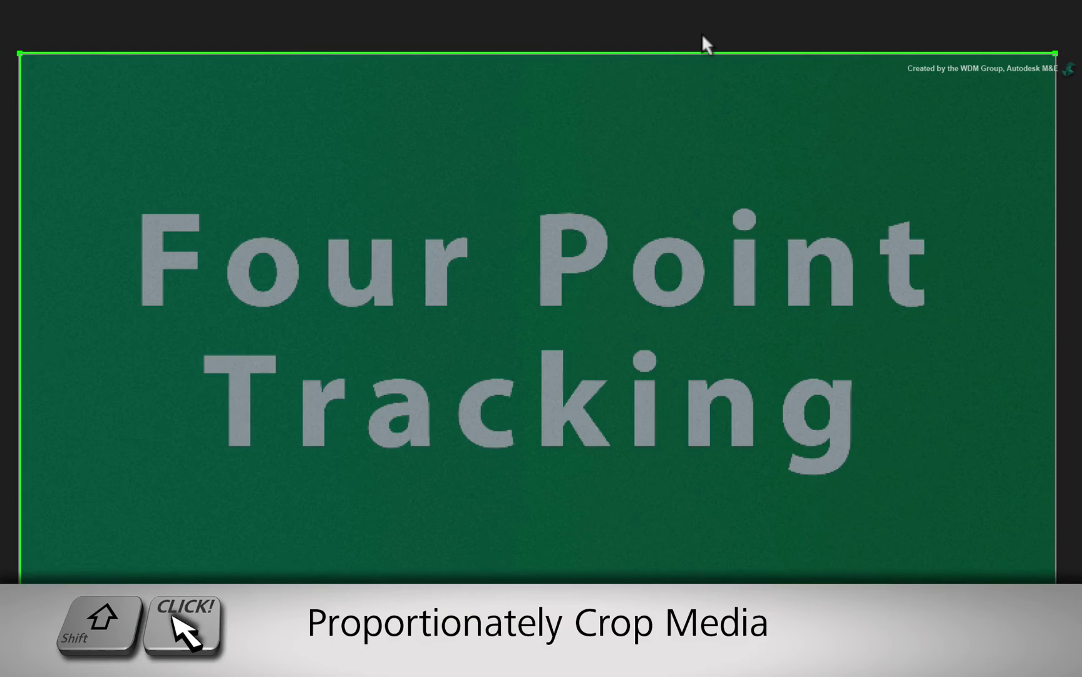
{"action": "left_click_drag", "start_coordinate": [702, 40], "coordinate": [700, 76]}
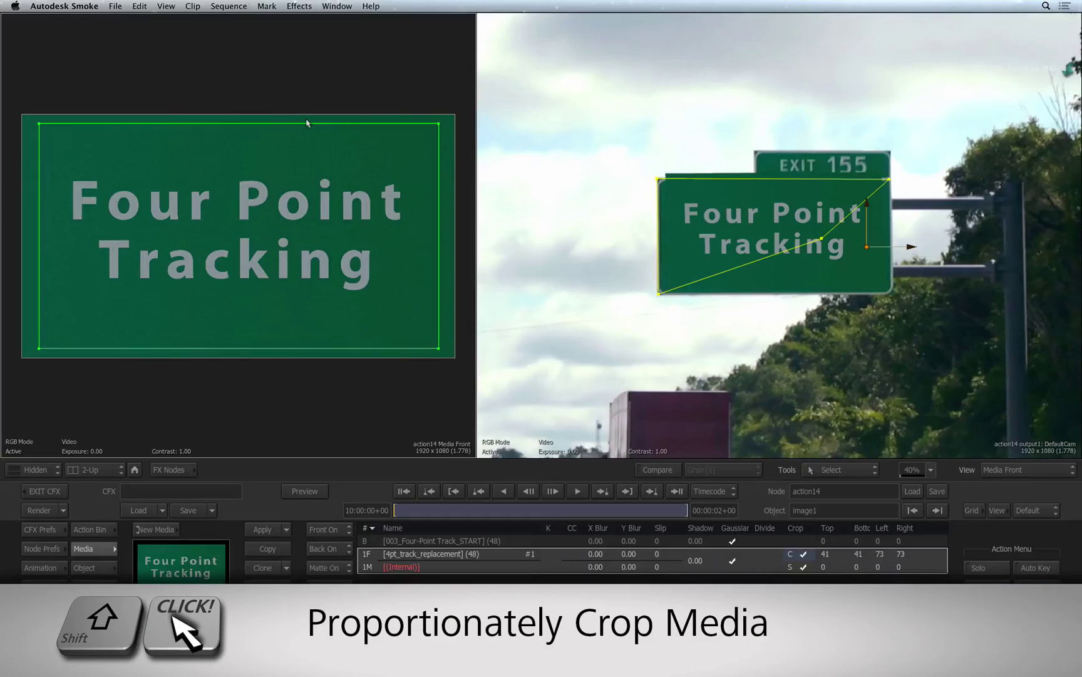
{"action": "left_click_drag", "start_coordinate": [307, 123], "coordinate": [307, 124]}
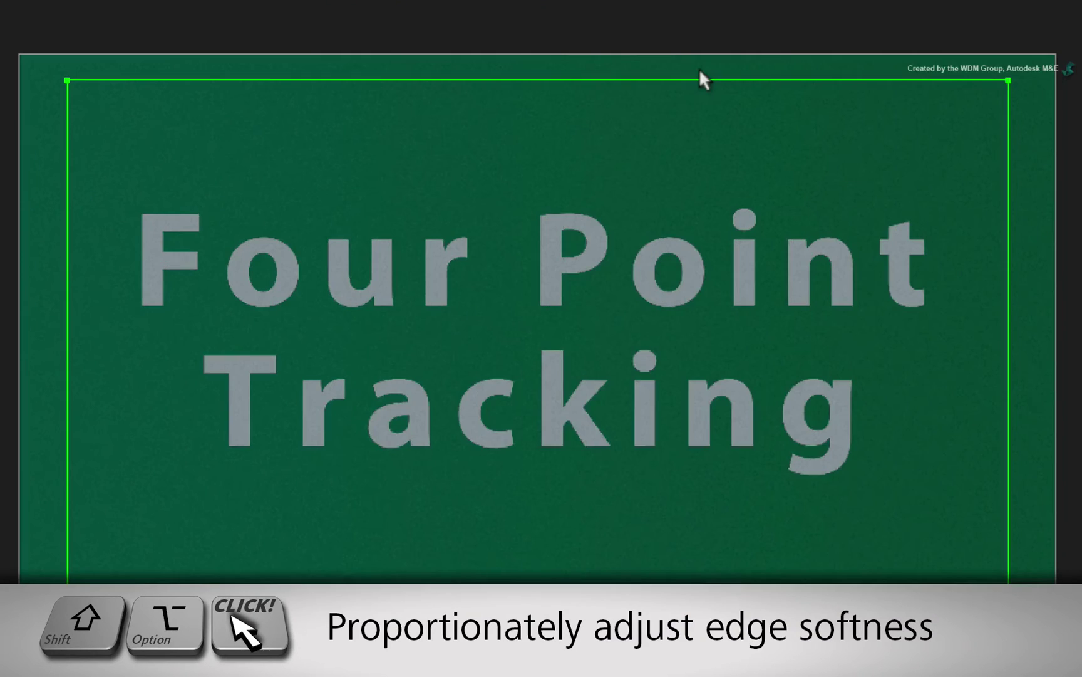
- Soften the crop edges, lower the top crop edge, and blur the sign 4.00 in X and Y
{"action": "left_click_drag", "start_coordinate": [304, 124], "coordinate": [304, 130]}
{"action": "left_click_drag", "start_coordinate": [694, 97], "coordinate": [690, 124]}
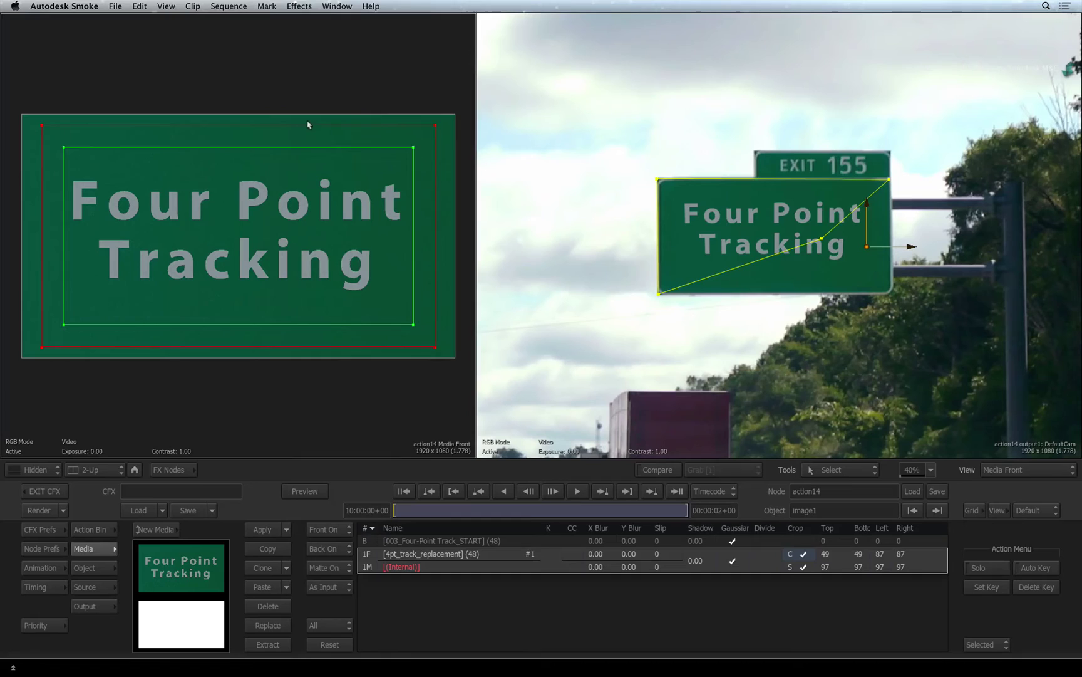
{"action": "left_click_drag", "start_coordinate": [308, 125], "coordinate": [305, 145]}
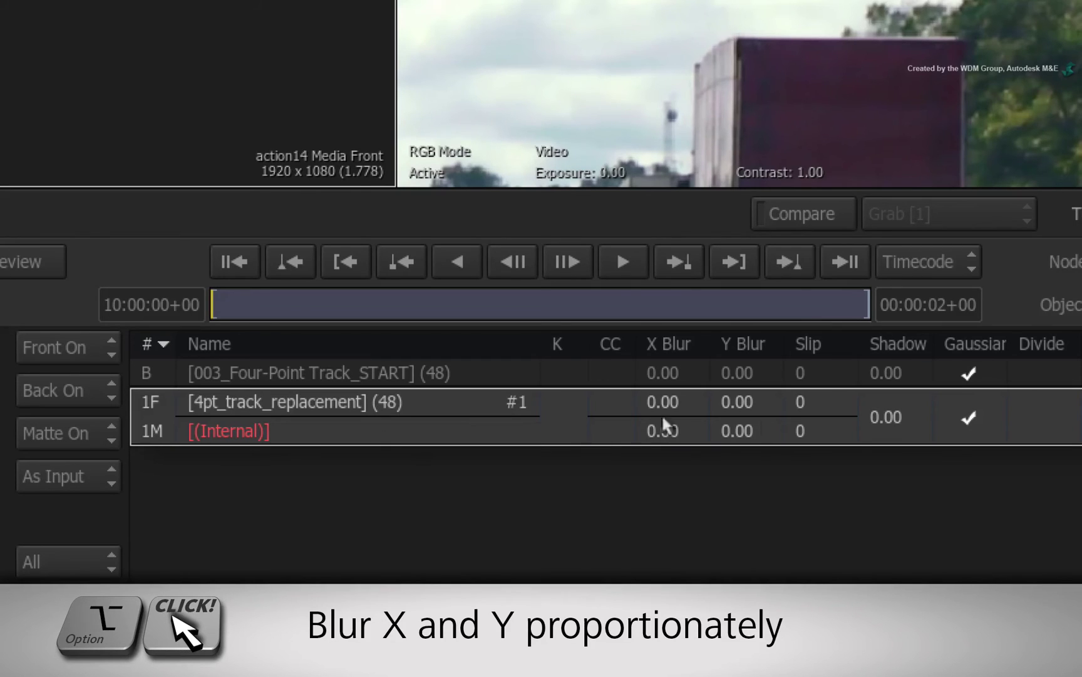
{"action": "left_click_drag", "start_coordinate": [668, 397], "coordinate": [708, 403]}
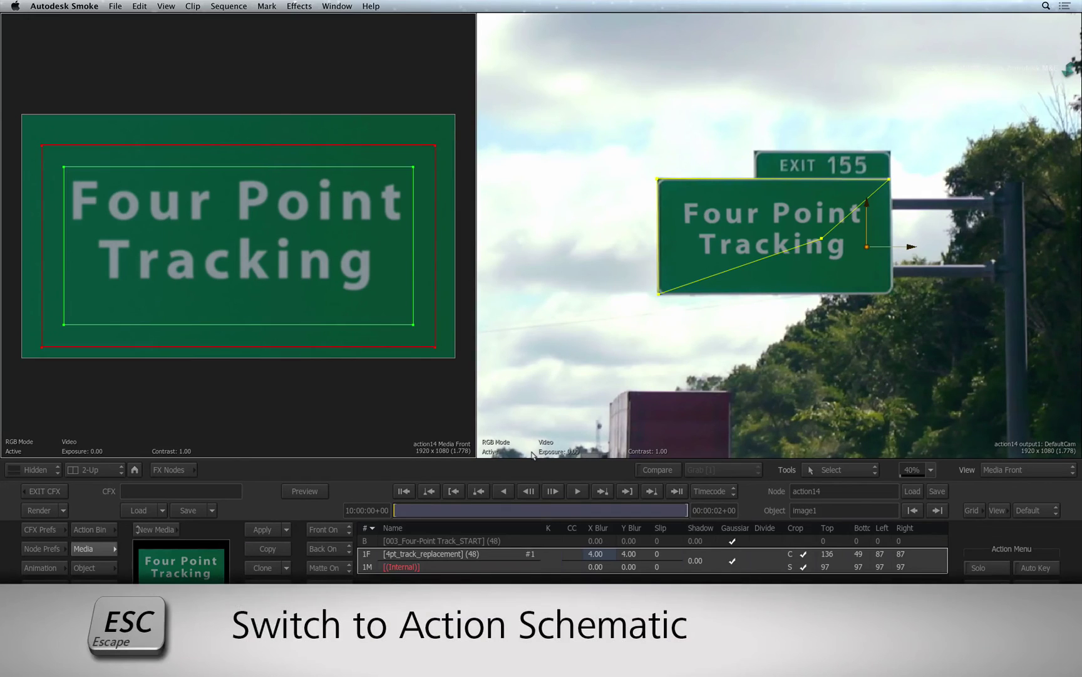
- Add a Source Front node with a second sign image to the Action schematic
{"action": "key", "text": "Escape"}
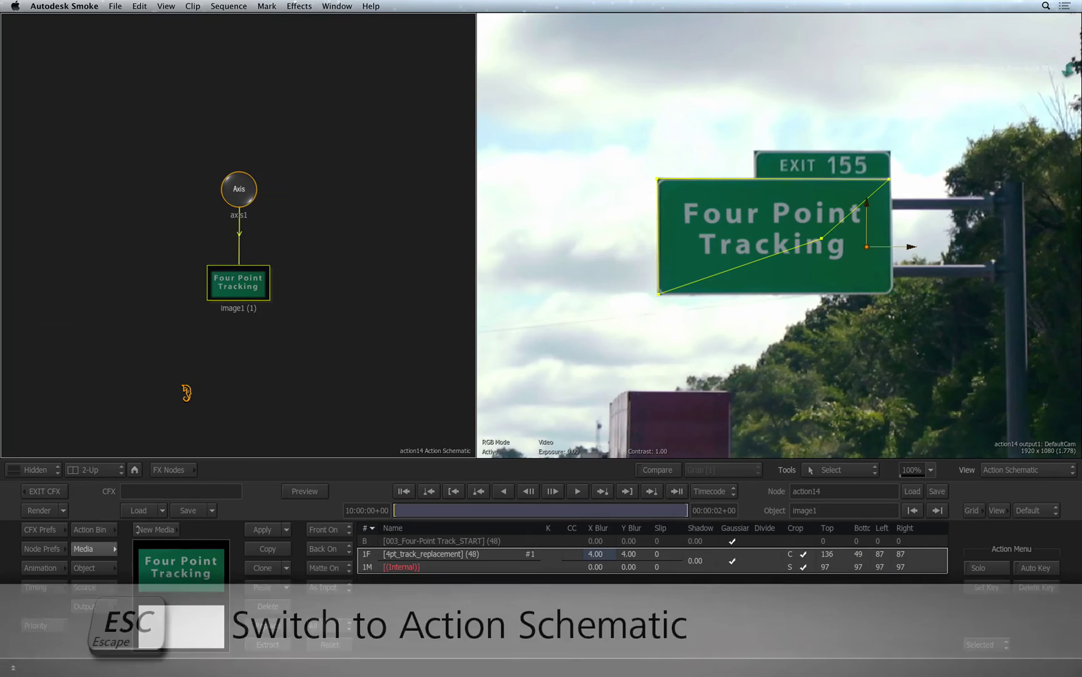
{"action": "left_click", "coordinate": [86, 530]}
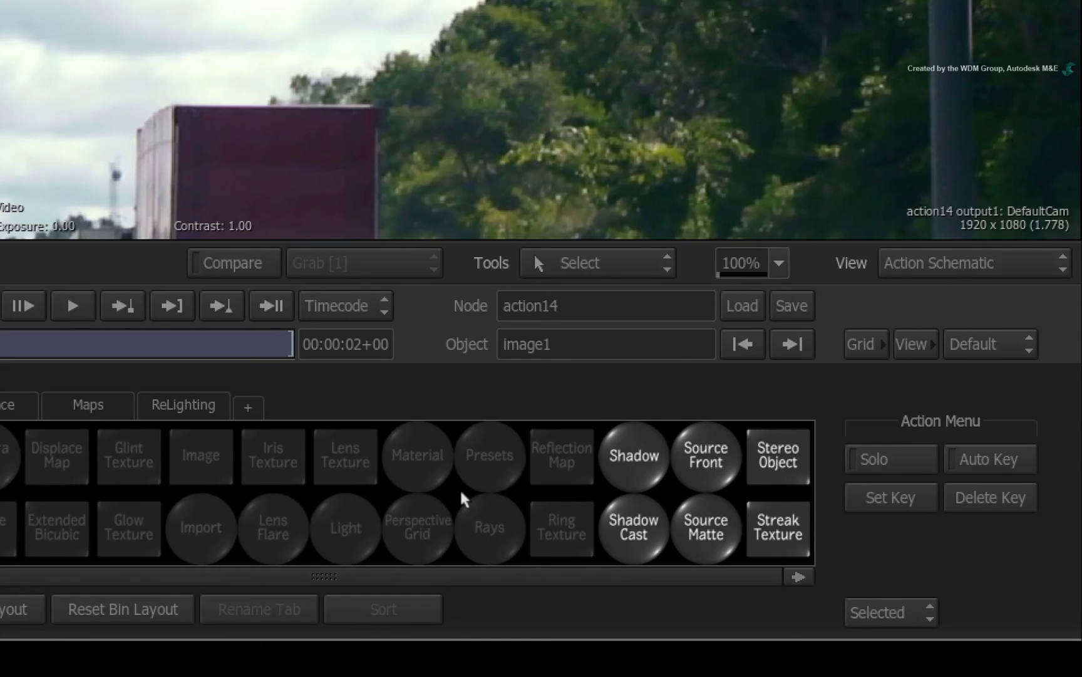
{"action": "left_click_drag", "start_coordinate": [686, 450], "coordinate": [683, 241]}
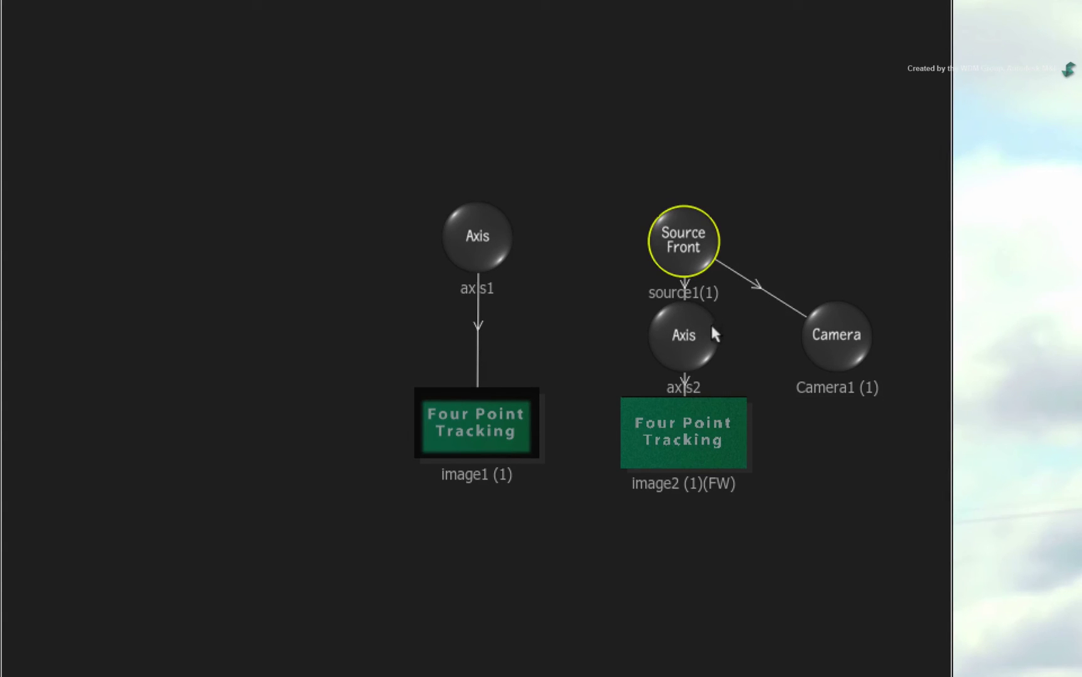
- Move the new axis2 to Position X 29, Y -52
{"action": "left_click", "coordinate": [691, 339]}
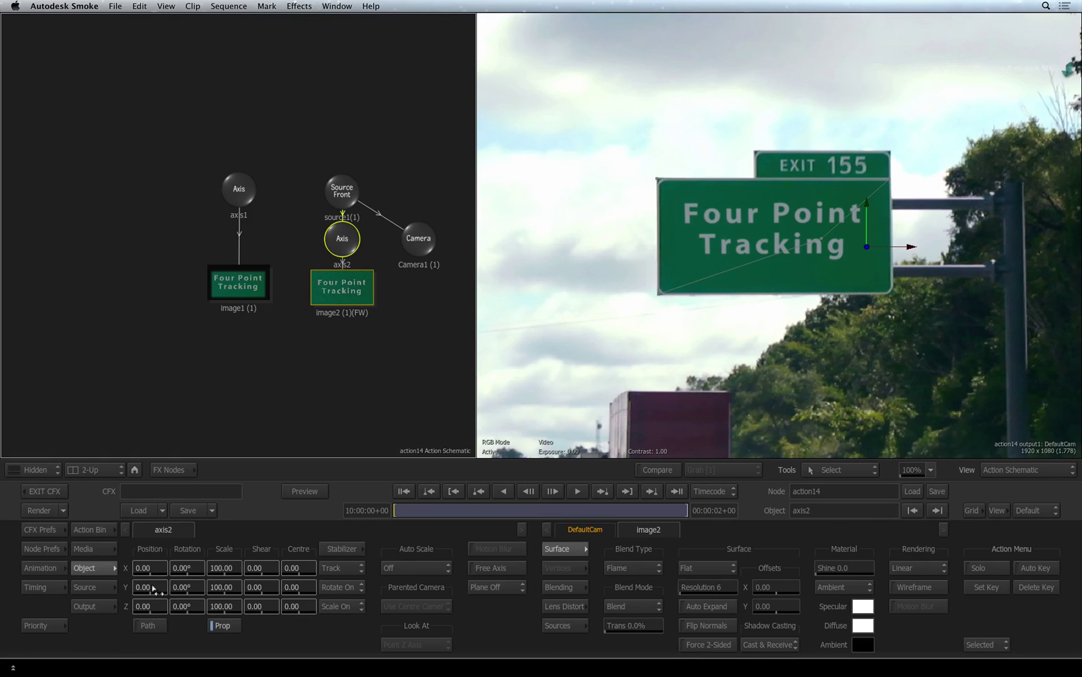
{"action": "left_click_drag", "start_coordinate": [145, 587], "coordinate": [102, 595]}
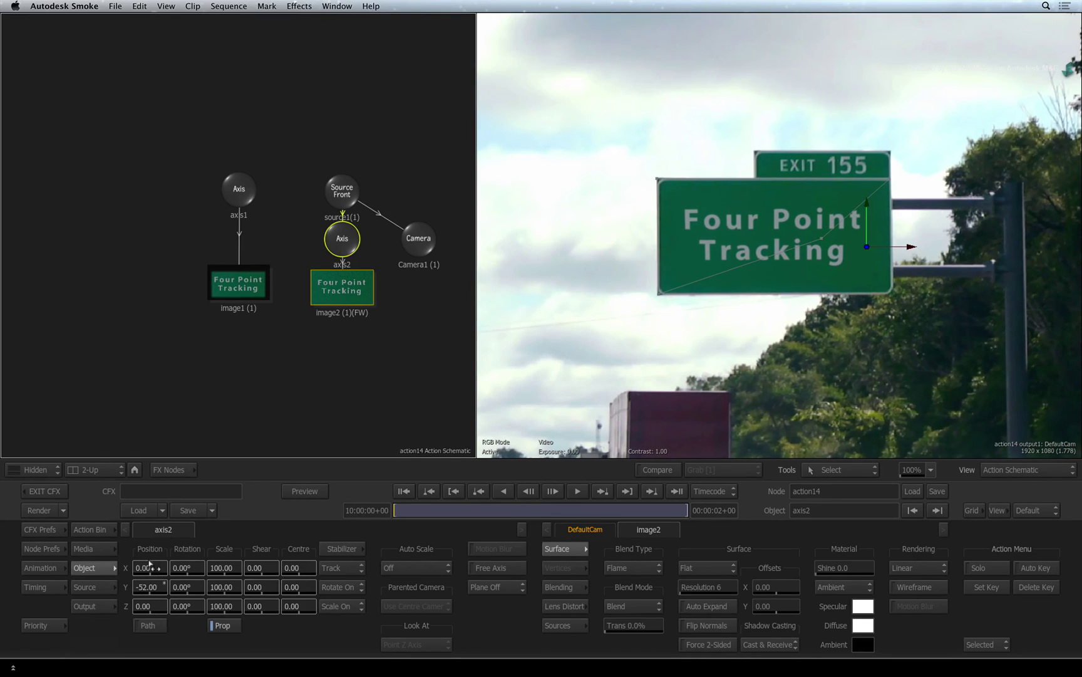
{"action": "left_click_drag", "start_coordinate": [149, 564], "coordinate": [188, 566]}
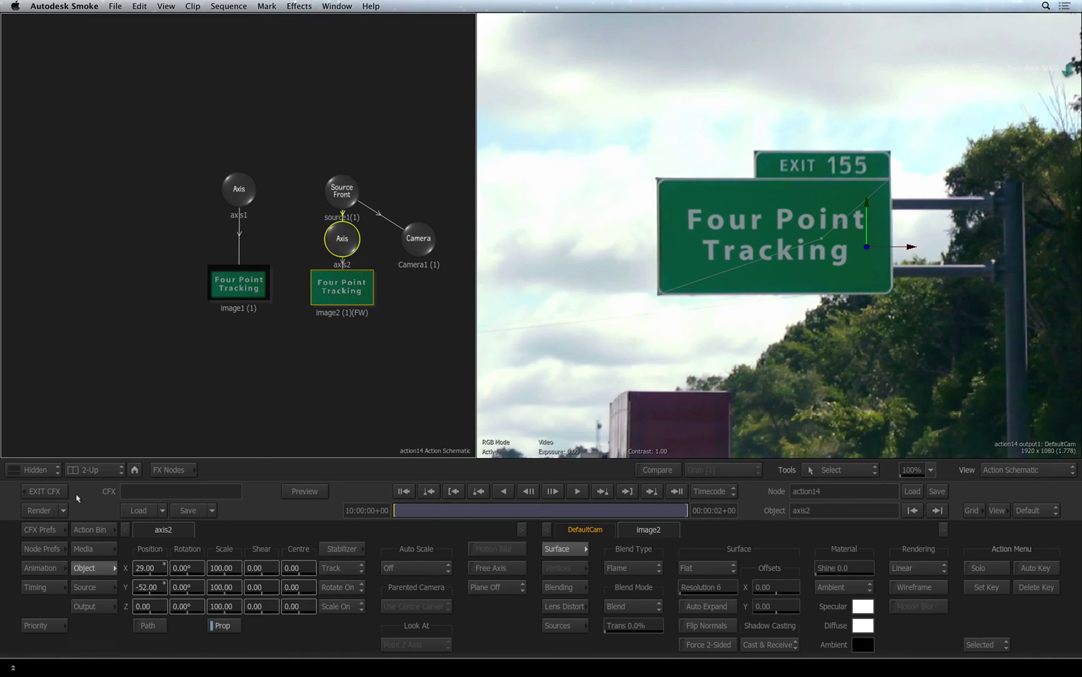
- Save and exit ConnectFX, render the effect on the timeline clip, and play it full screen
{"action": "left_click", "coordinate": [42, 488]}
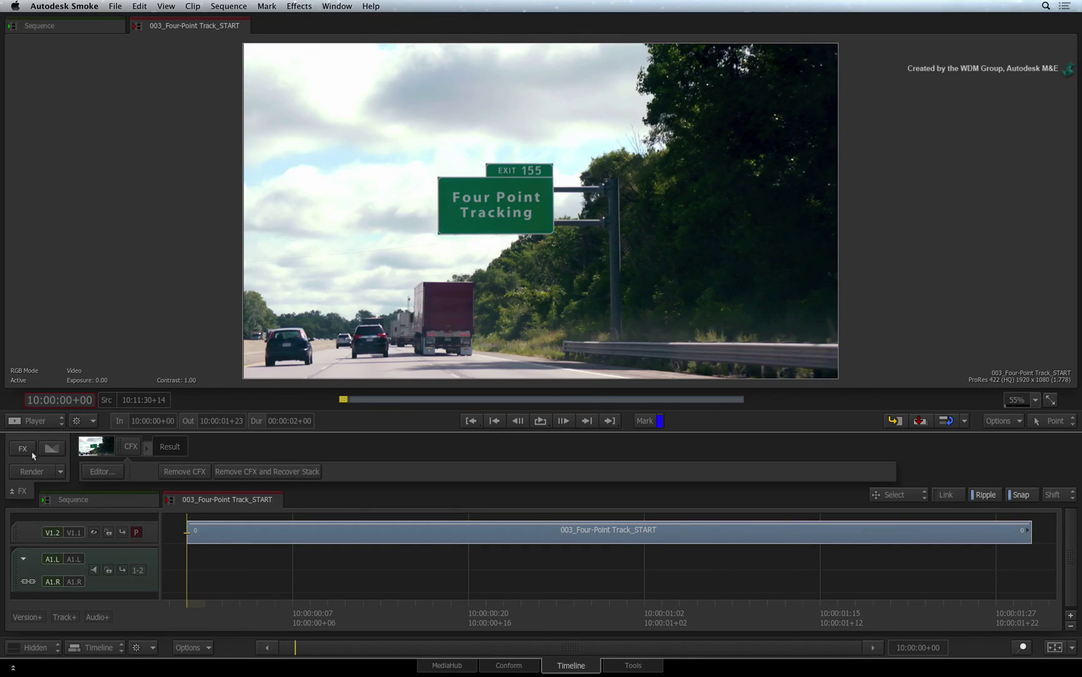
{"action": "left_click", "coordinate": [43, 475]}
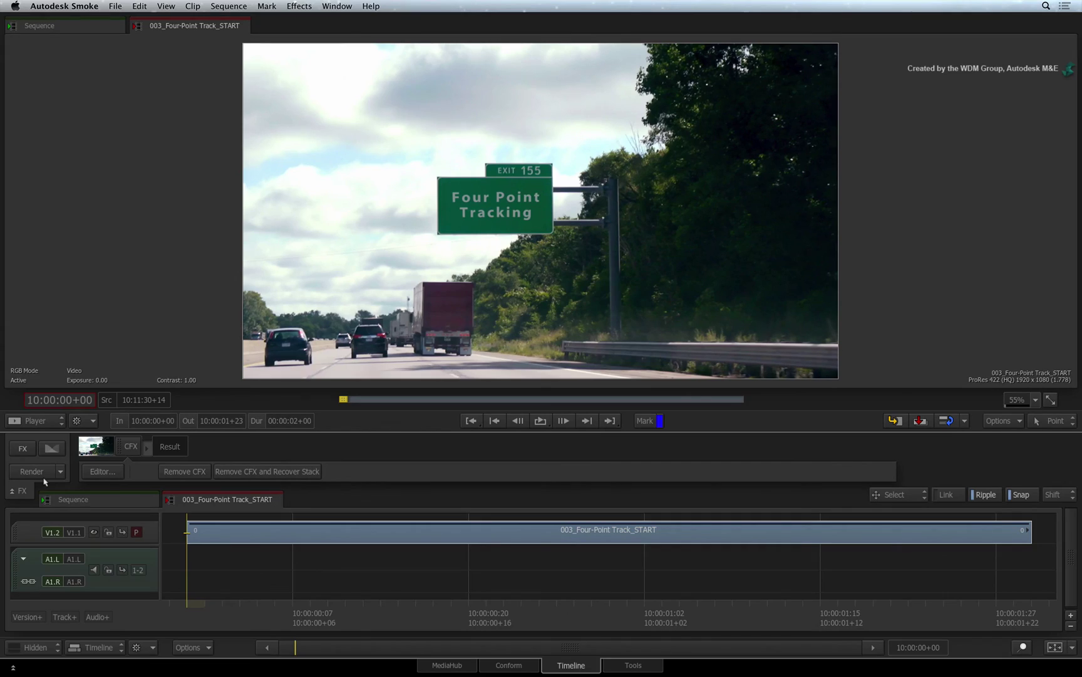
{"action": "key", "text": "grave"}
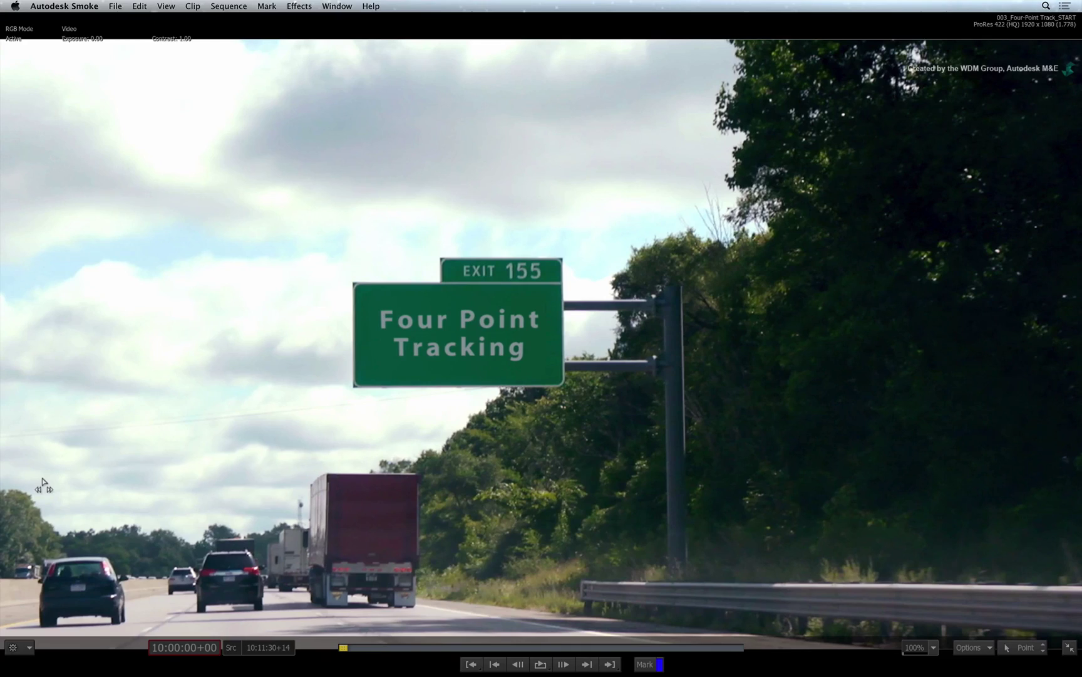
{"action": "key", "text": "space"}
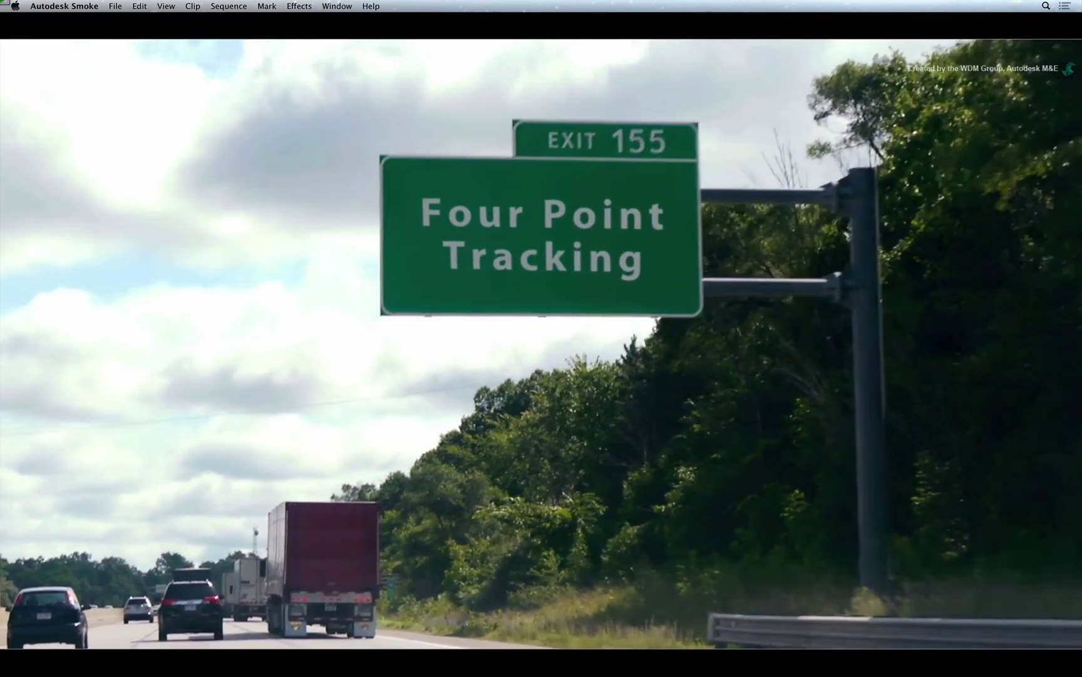